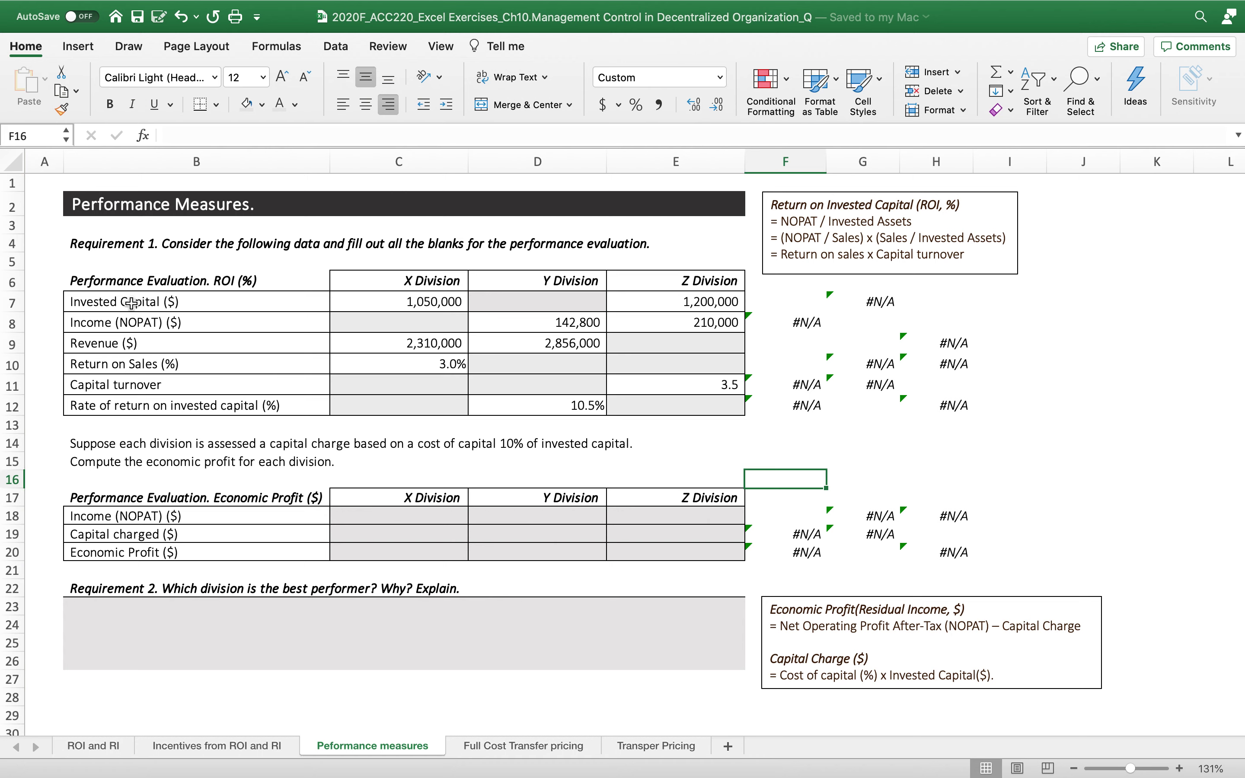
left_click_drag(133, 304, 149, 406)
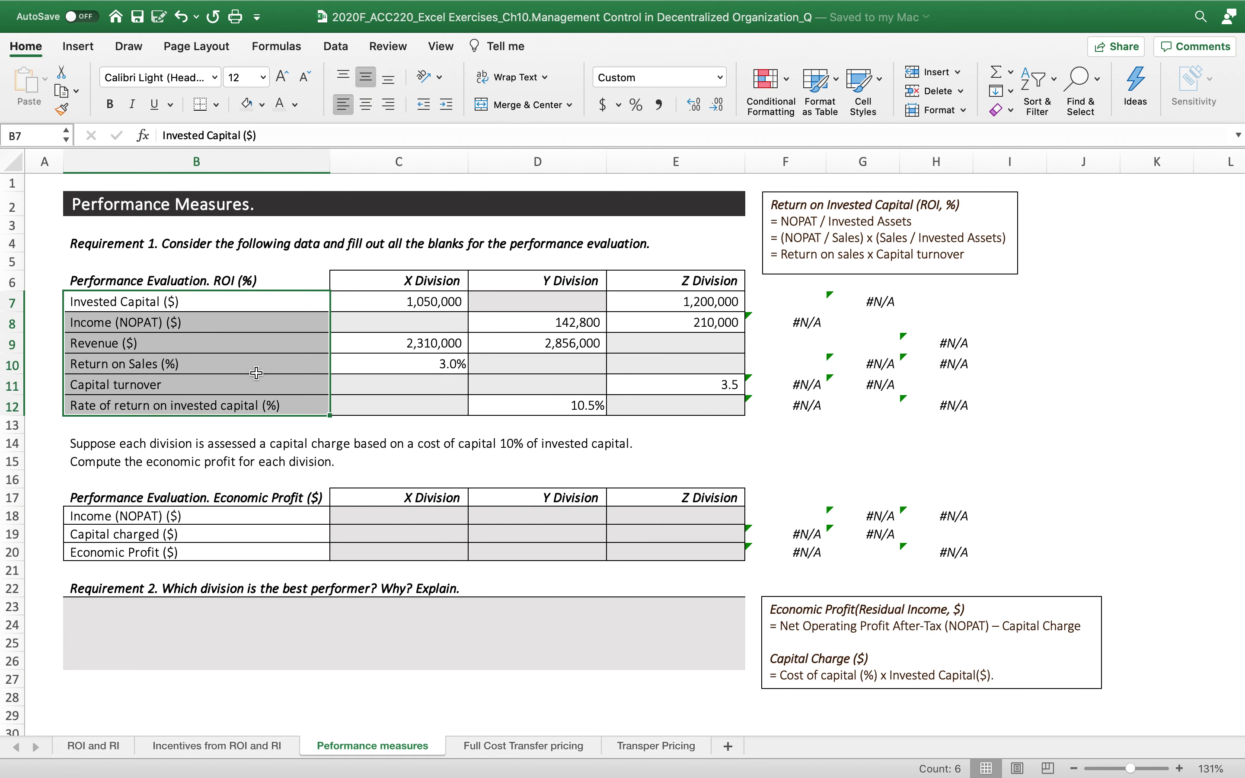
left_click(403, 324)
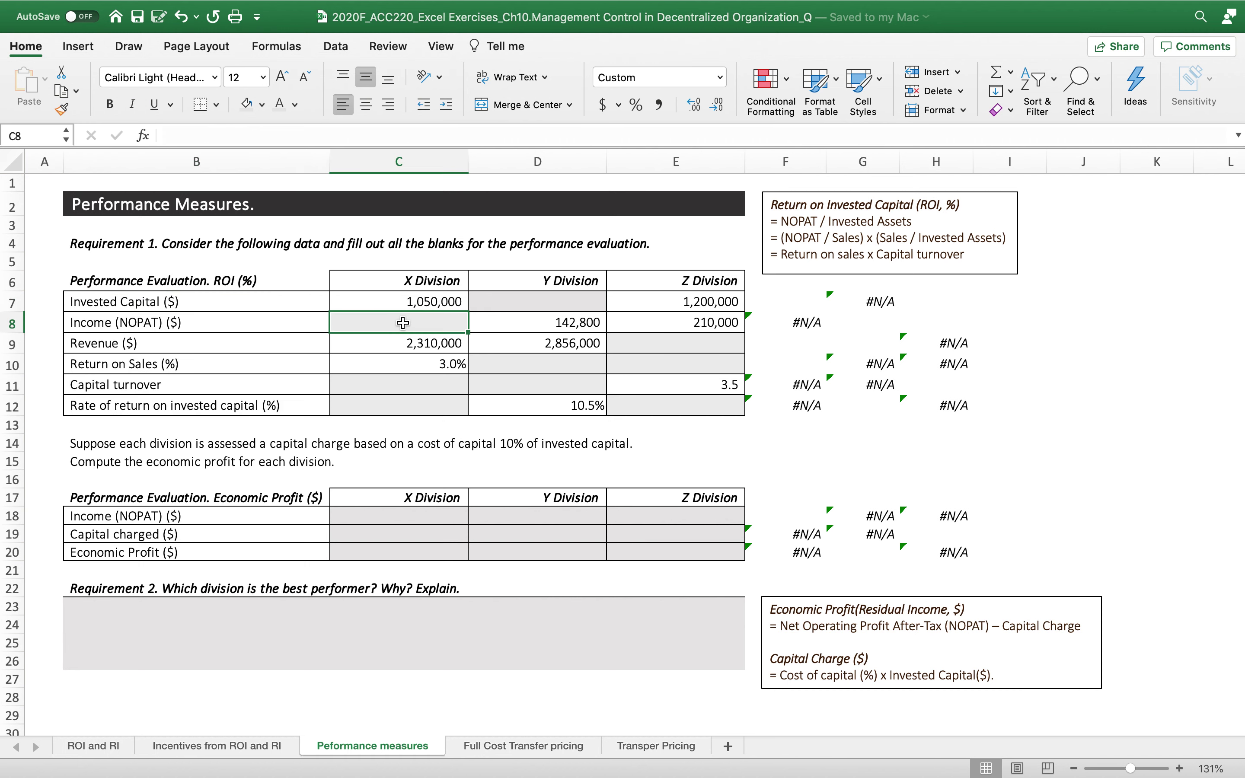
left_click(549, 298)
left_click(705, 357)
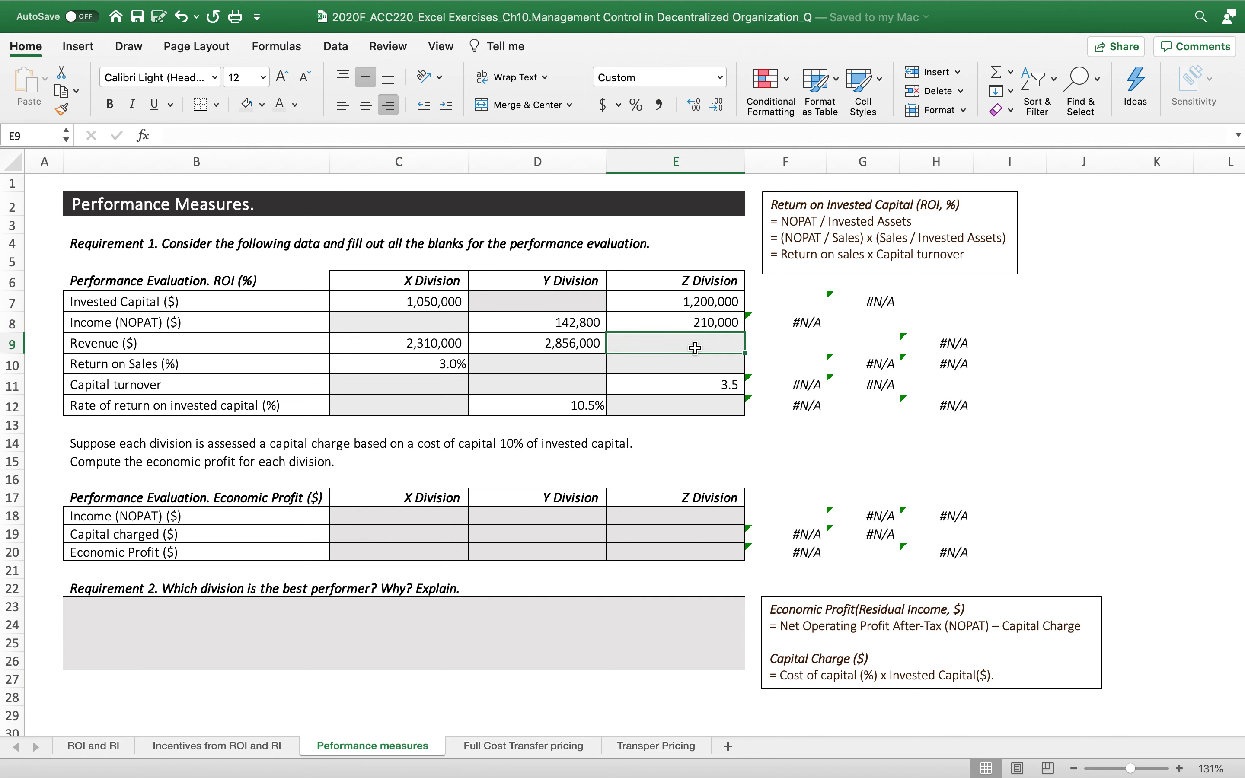
Calculate X Division's income (NOPAT) in C8 as revenue times return on sales, using =C9*C10.
left_click(371, 318)
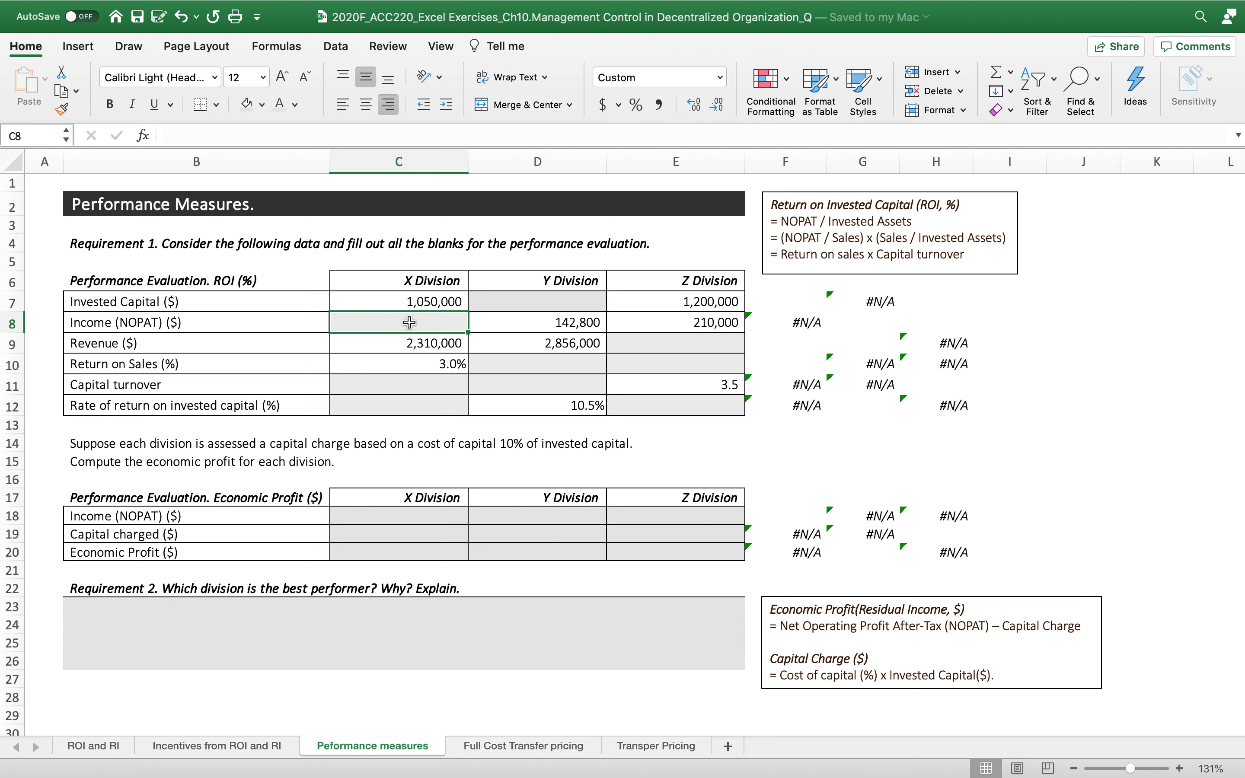
type("=")
left_click(370, 345)
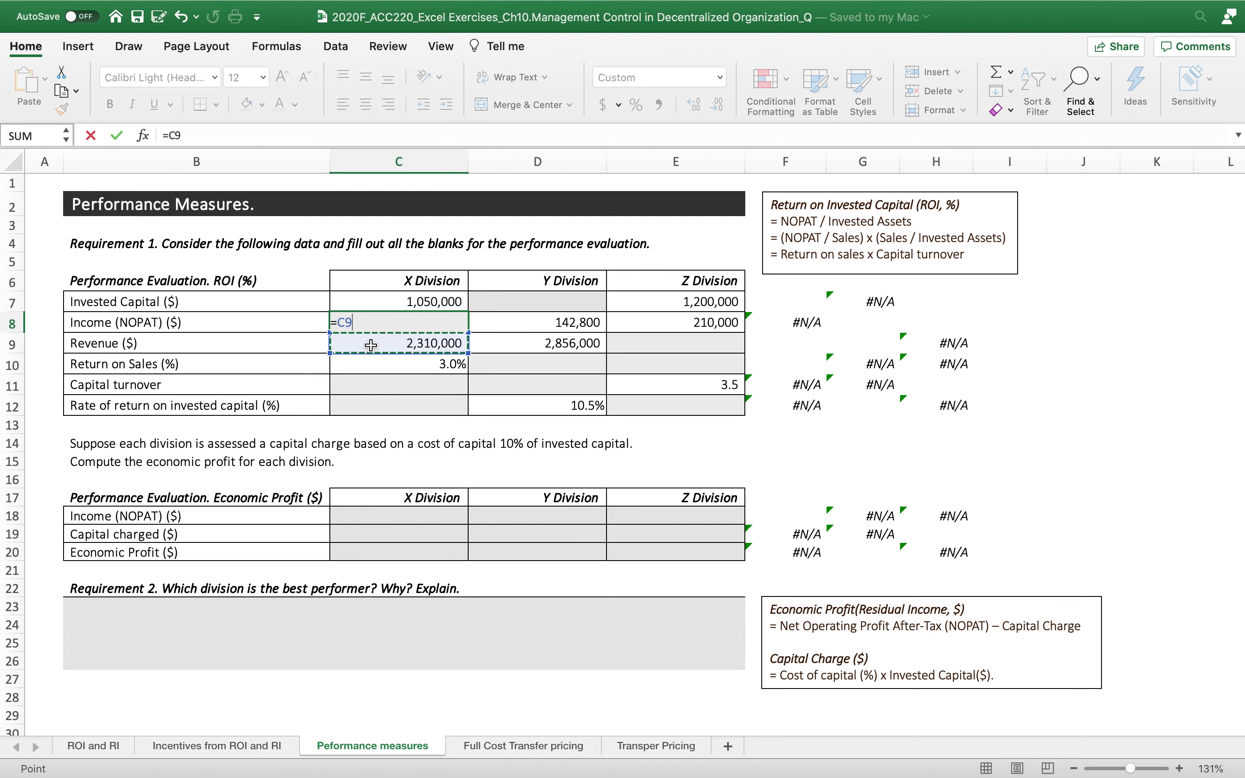
type("*")
left_click(365, 360)
key("Return")
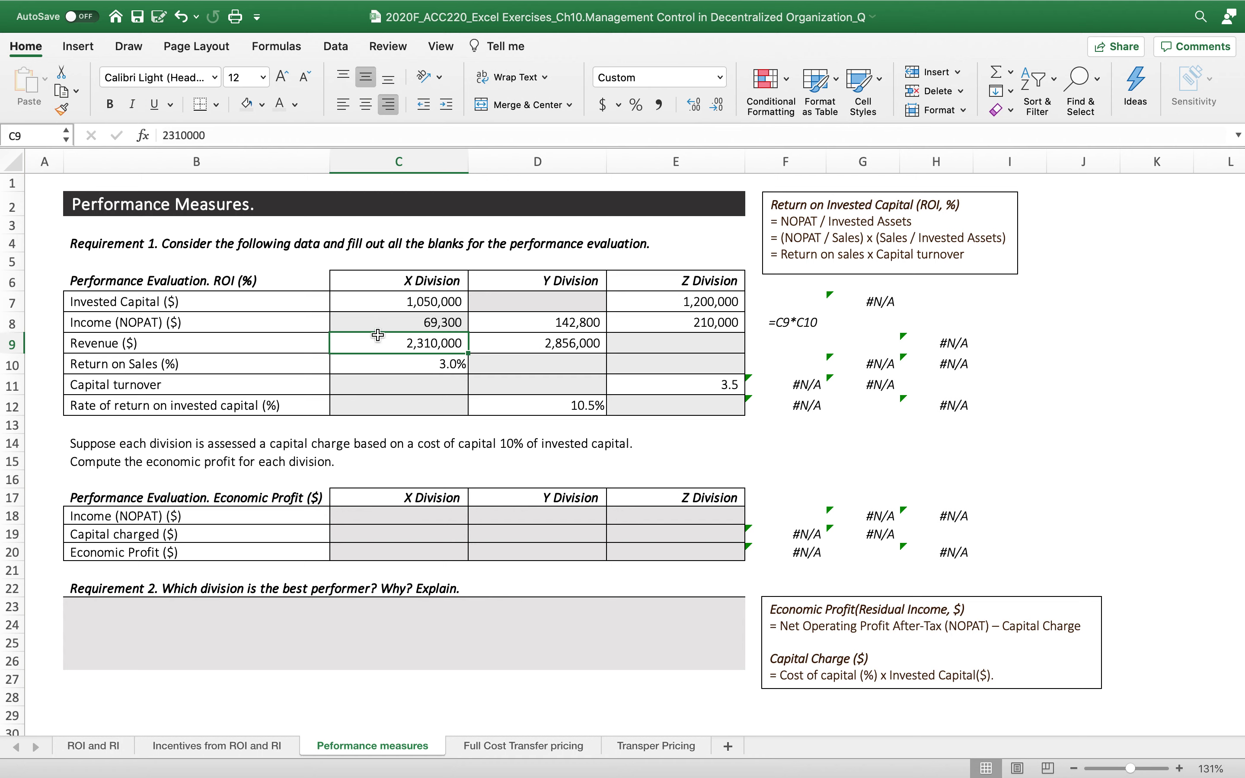
Calculate X Division's capital turnover in C11 as revenue divided by invested capital, using =C9/C7.
left_click(378, 387)
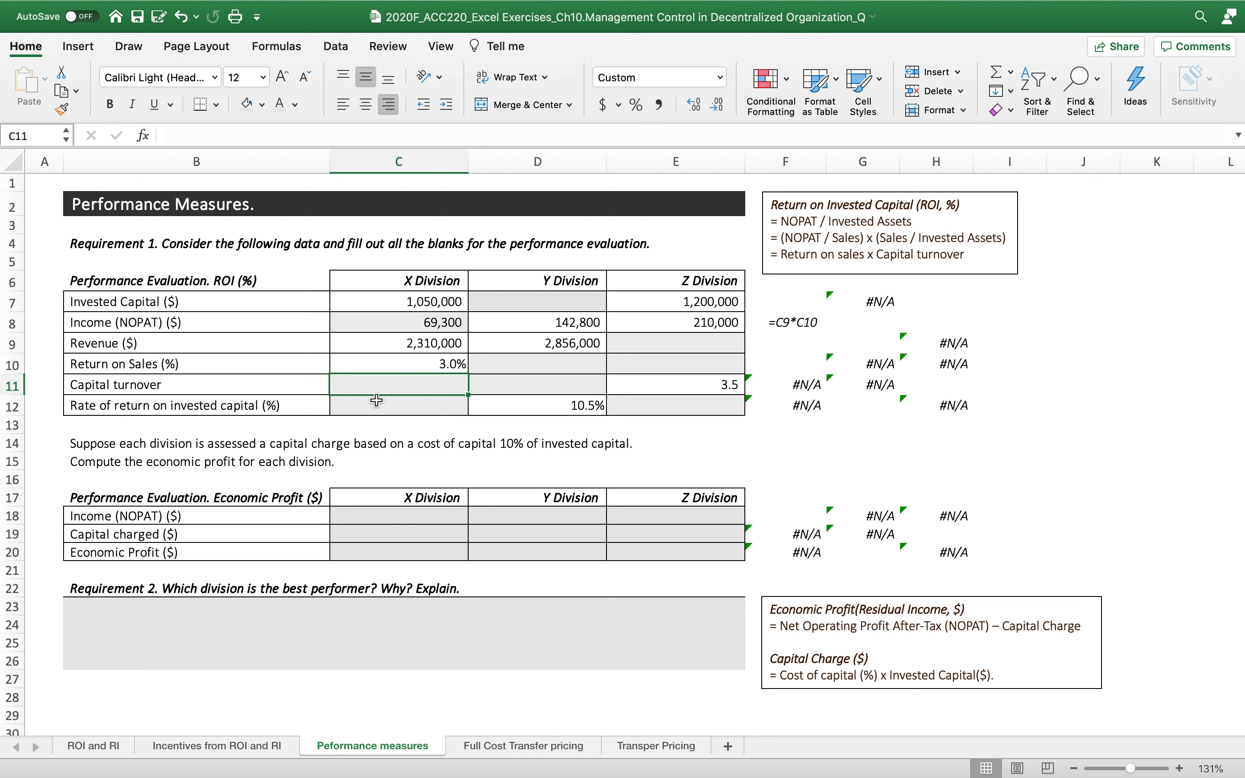
type("=")
left_click(400, 343)
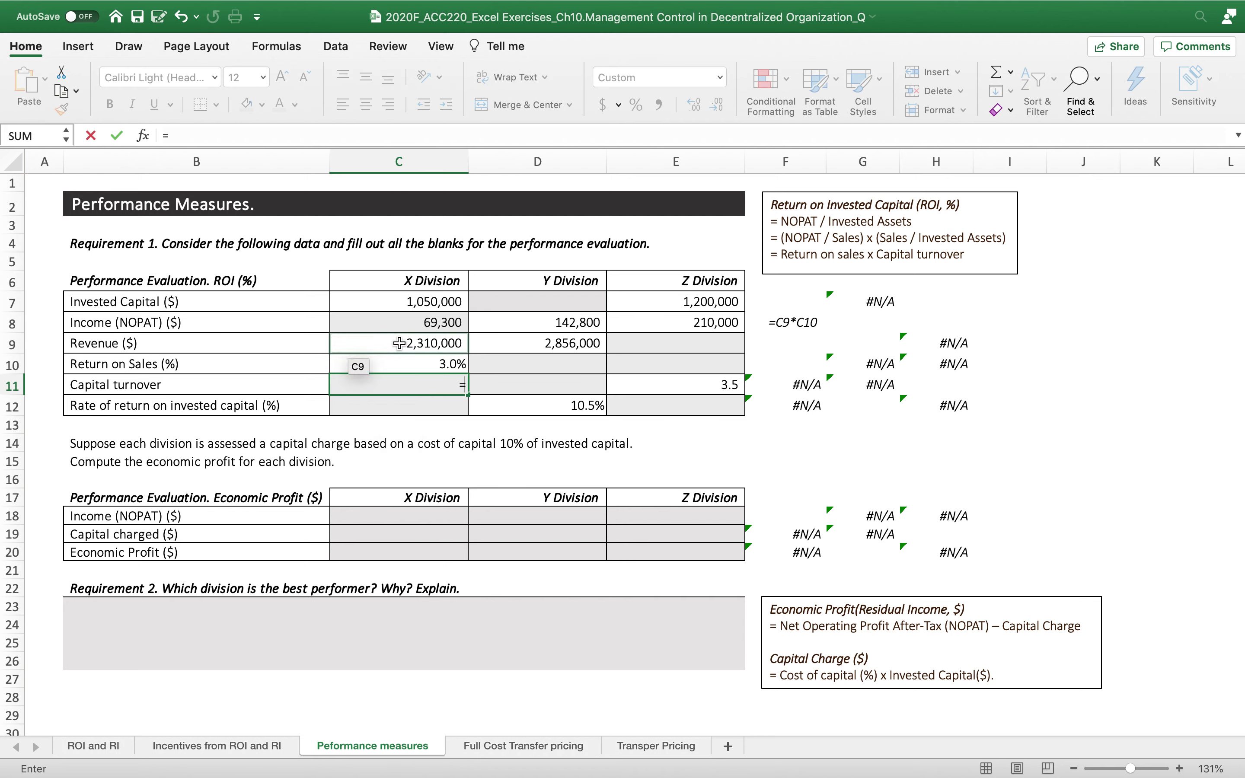
type("/")
left_click(400, 302)
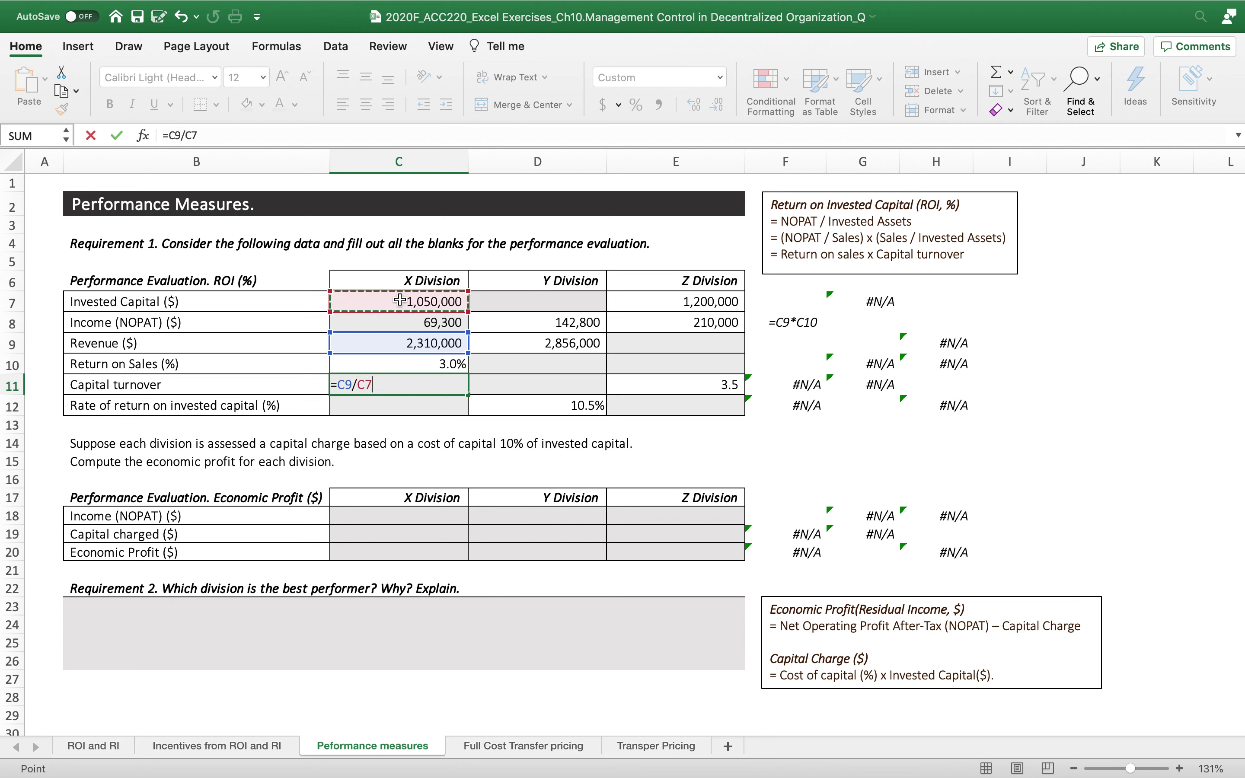
key("Return")
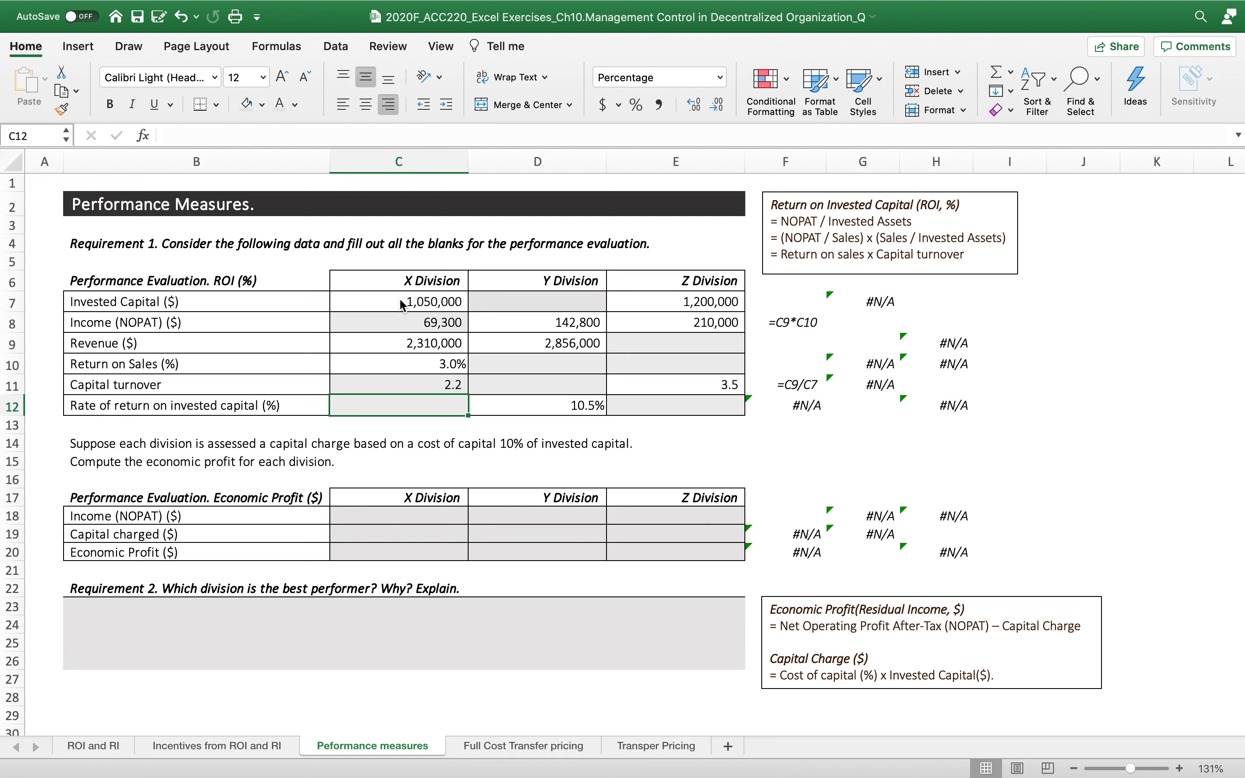
Calculate X Division's rate of return on invested capital in C12 as return on sales times capital turnover, using =C10*C11.
left_click(360, 349)
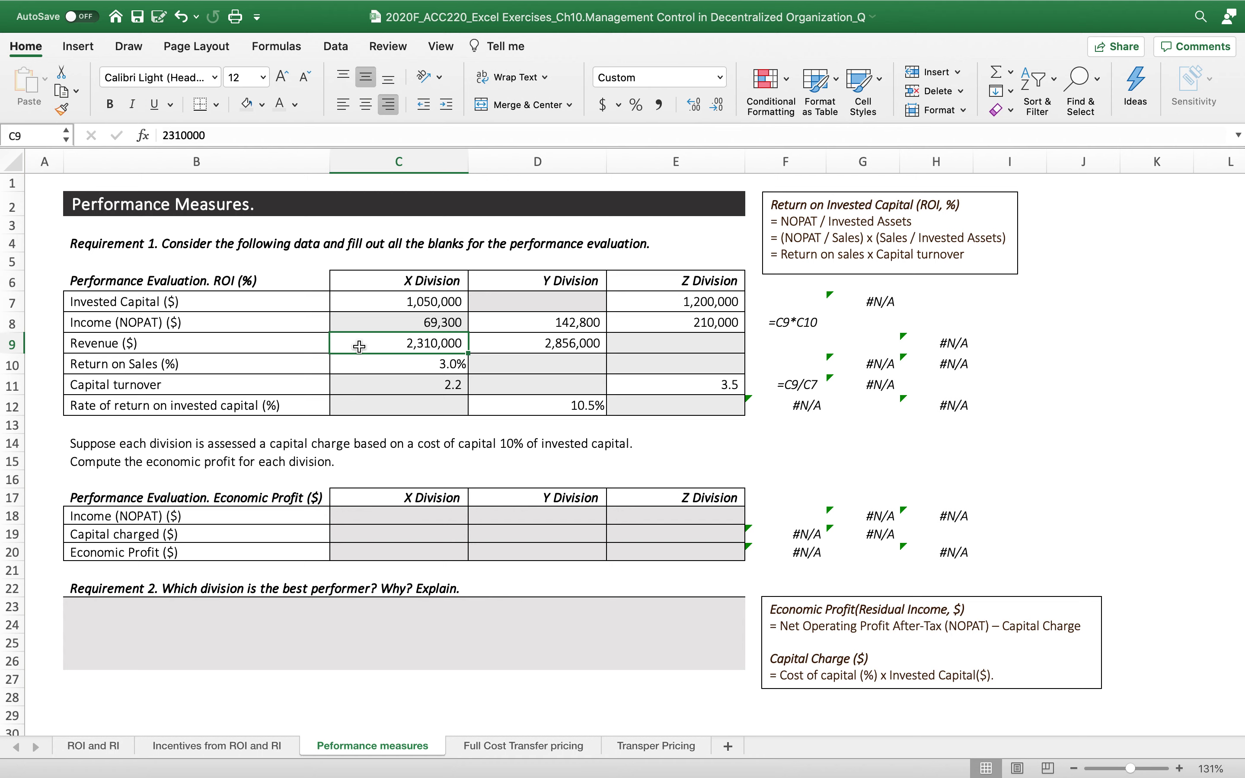
left_click(376, 406)
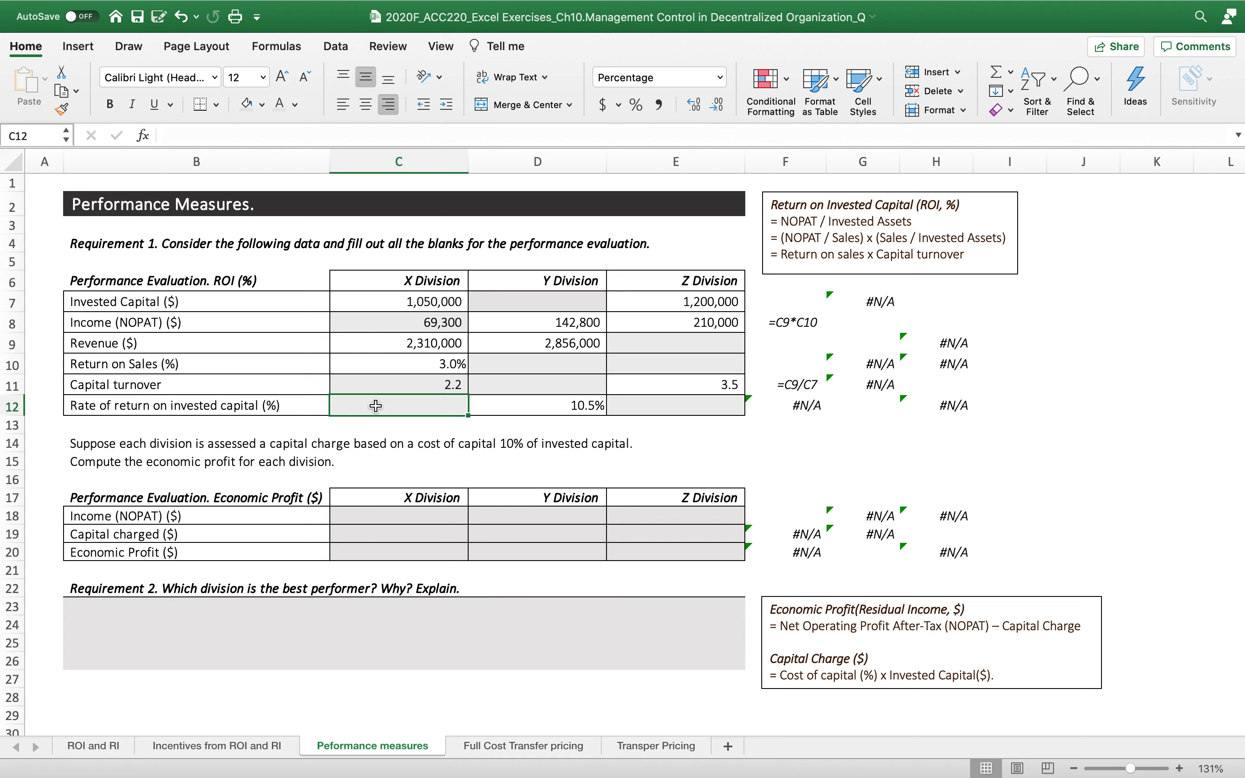
type("=")
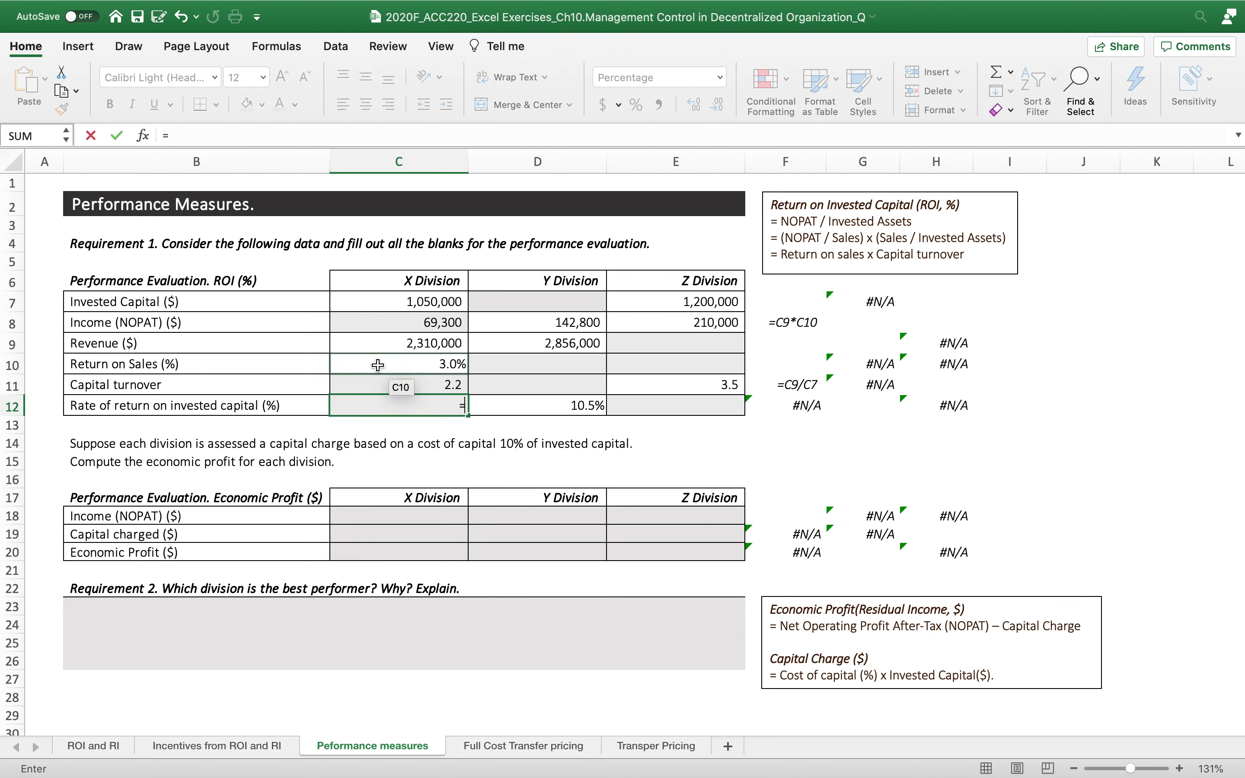
left_click(379, 365)
type("*")
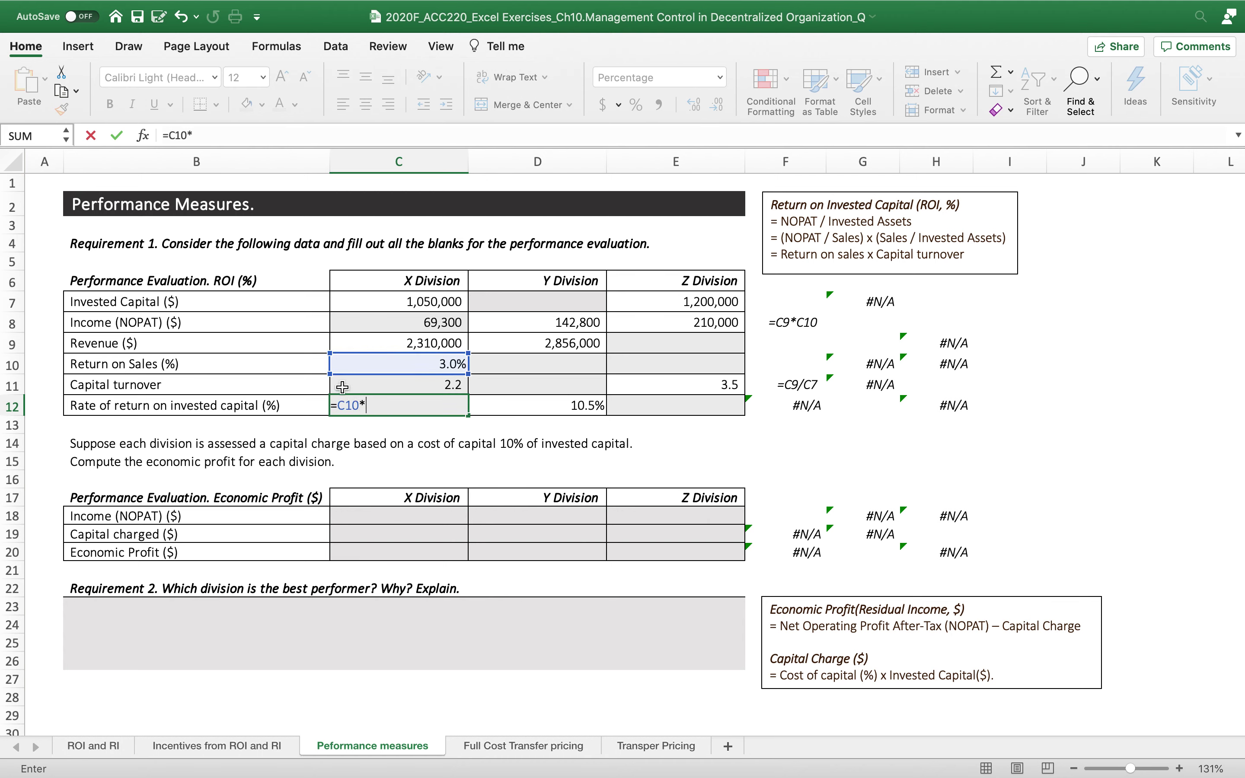
left_click(342, 387)
key("Return")
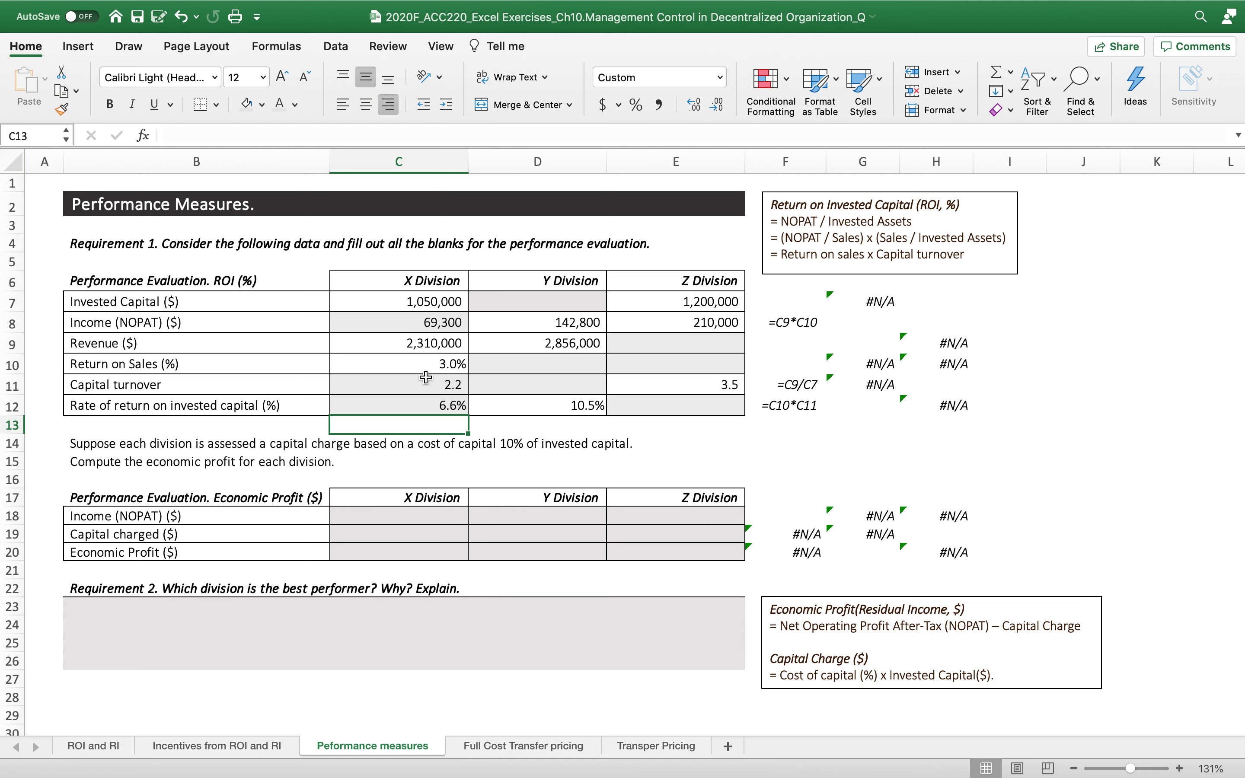
Calculate Y Division's return on sales in D10 as income divided by revenue, using =D8/D9.
left_click(505, 362)
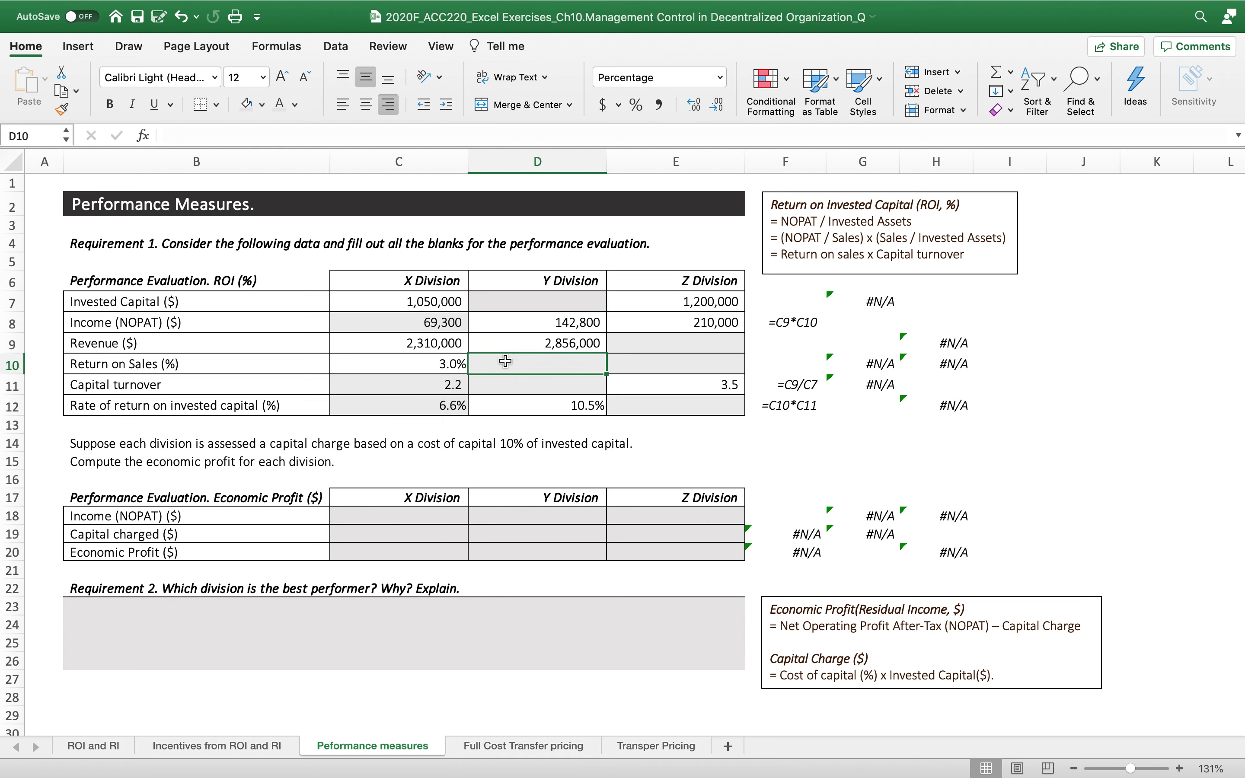
type("=")
left_click(523, 325)
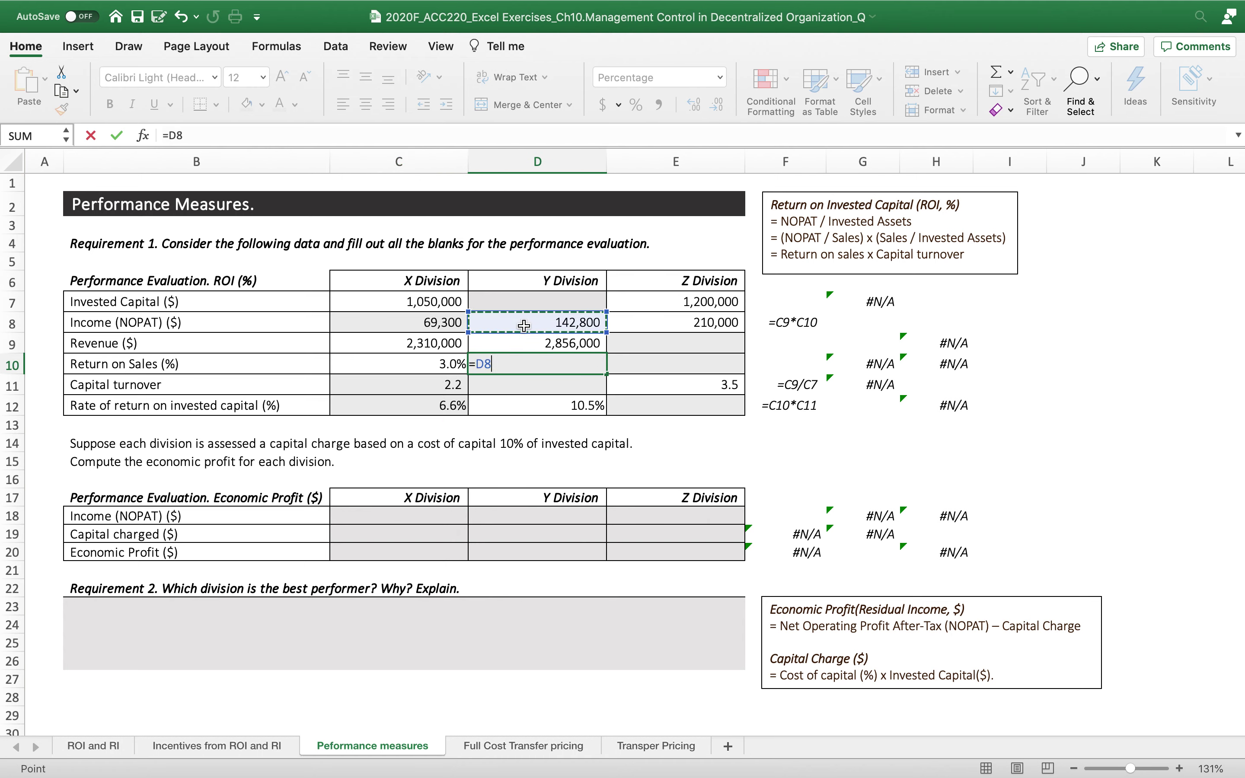
type("/")
left_click(504, 344)
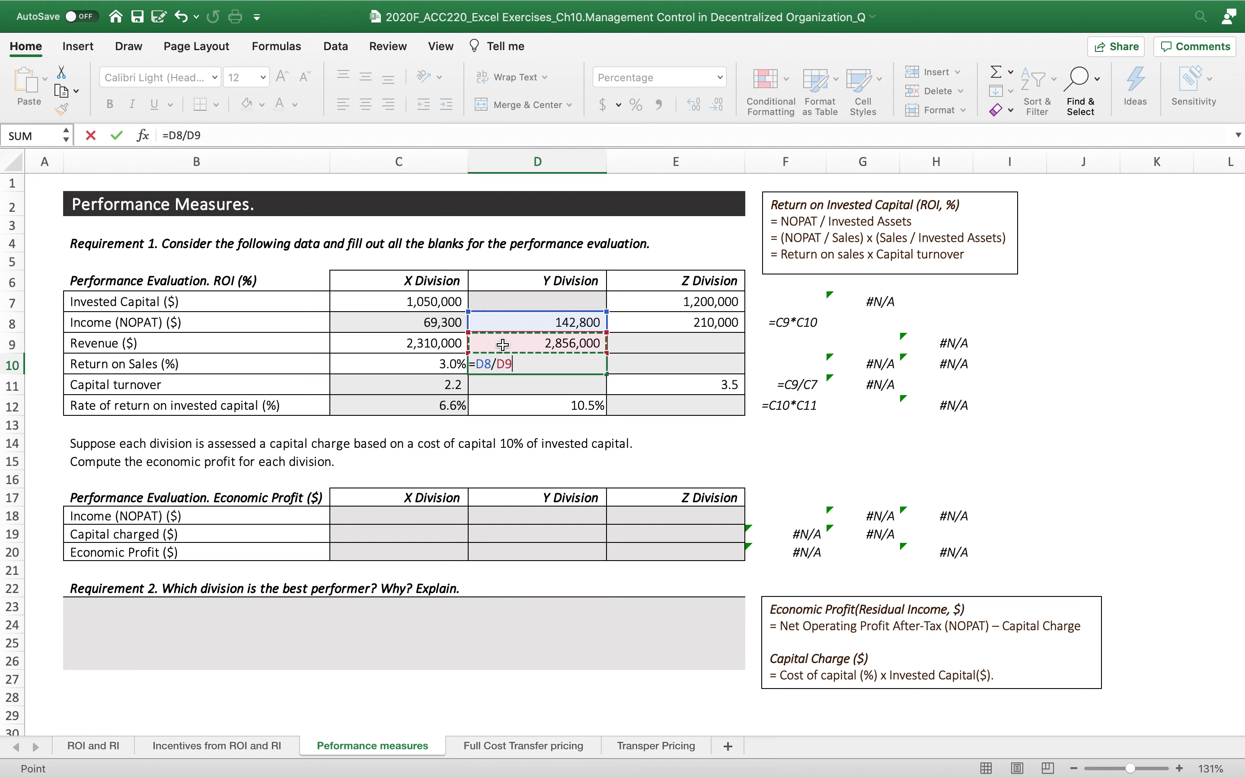
key("Return")
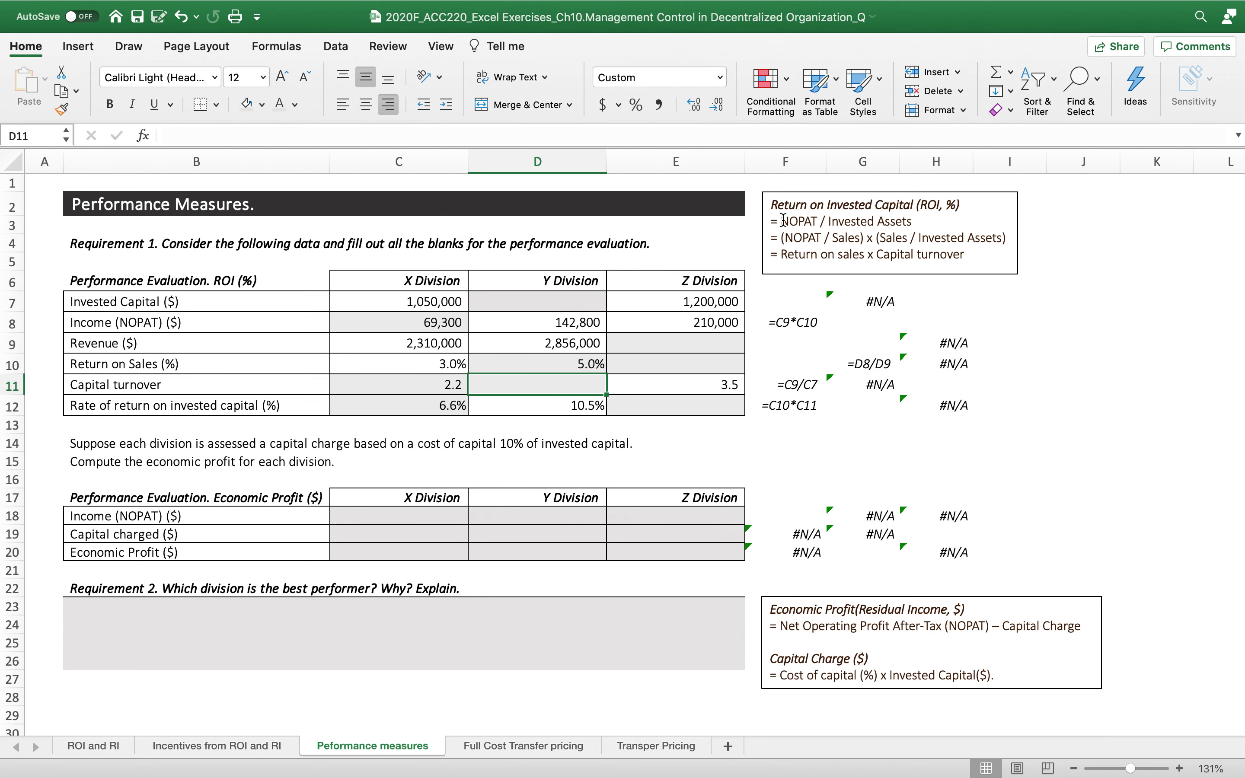
Following the ROI formula note, calculate Y Division's capital turnover in D11 as rate of return divided by return on sales, using =D12/D10.
left_click_drag(783, 221, 912, 221)
left_click(784, 238)
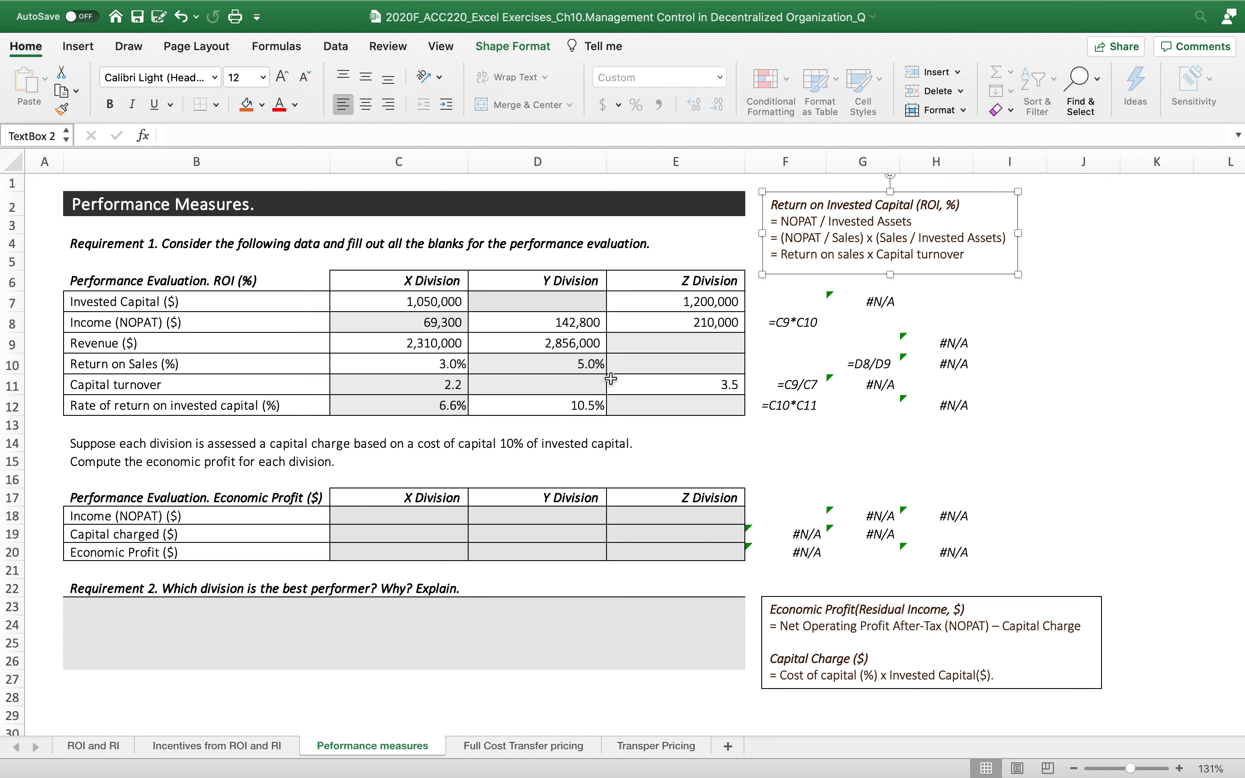
left_click(543, 408)
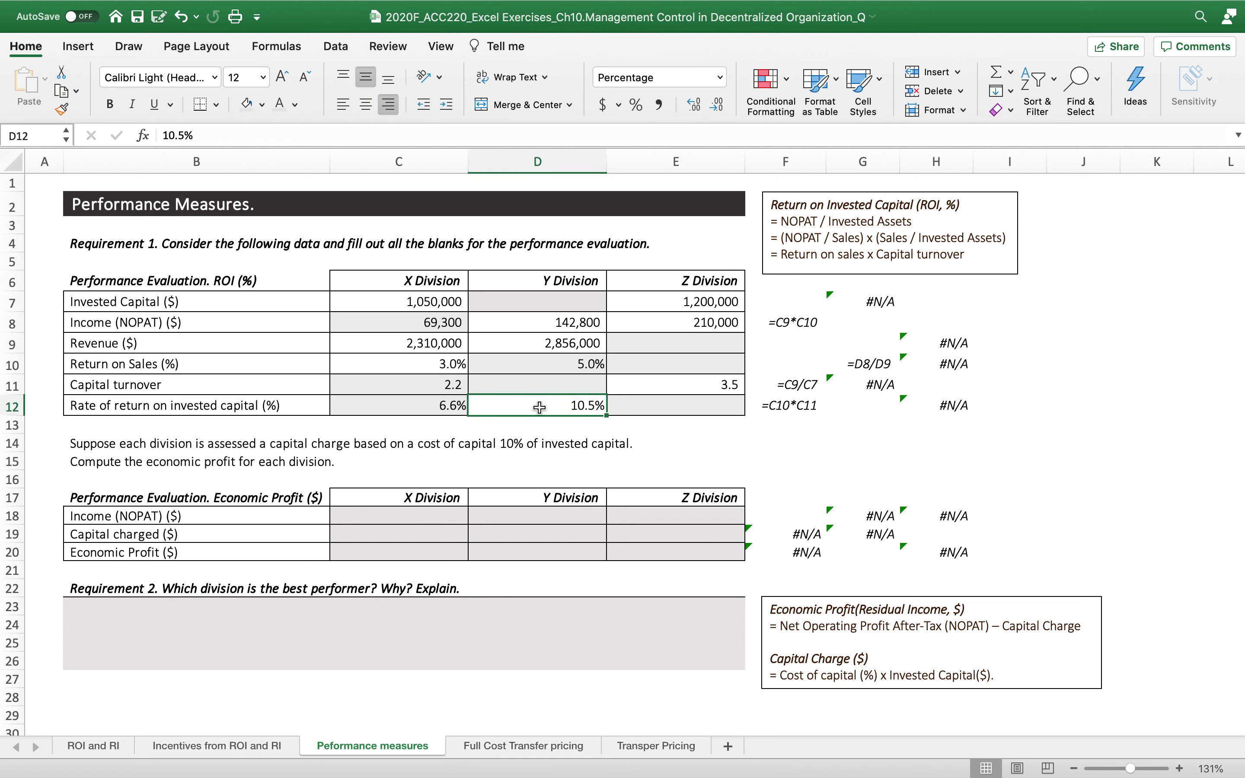
left_click(530, 364)
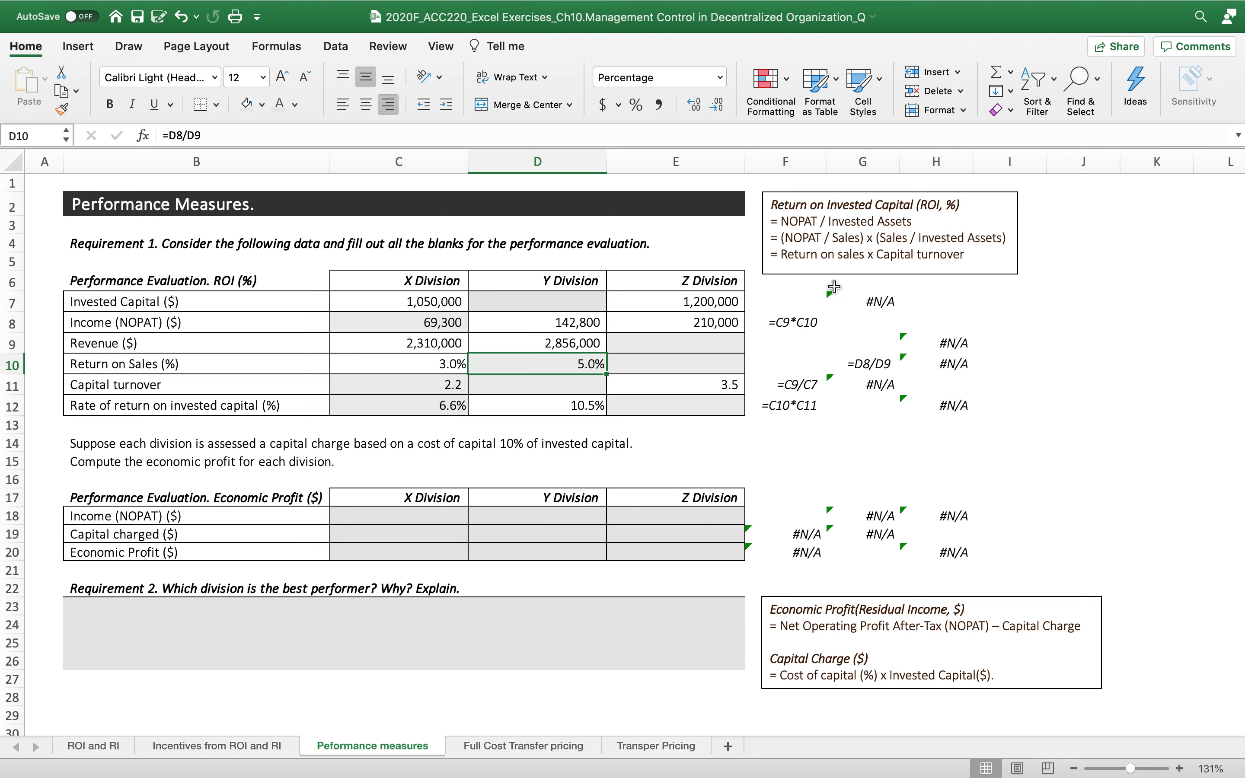
left_click_drag(781, 254, 859, 258)
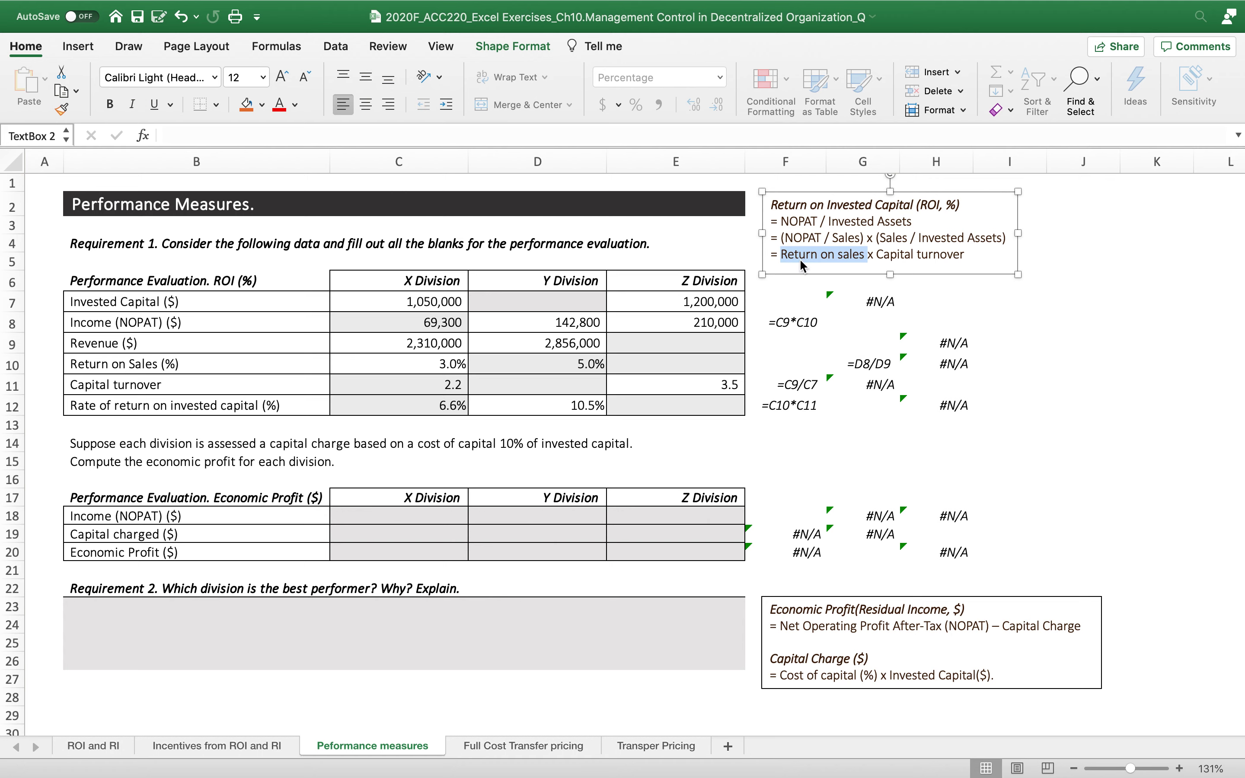
left_click(585, 390)
type("=")
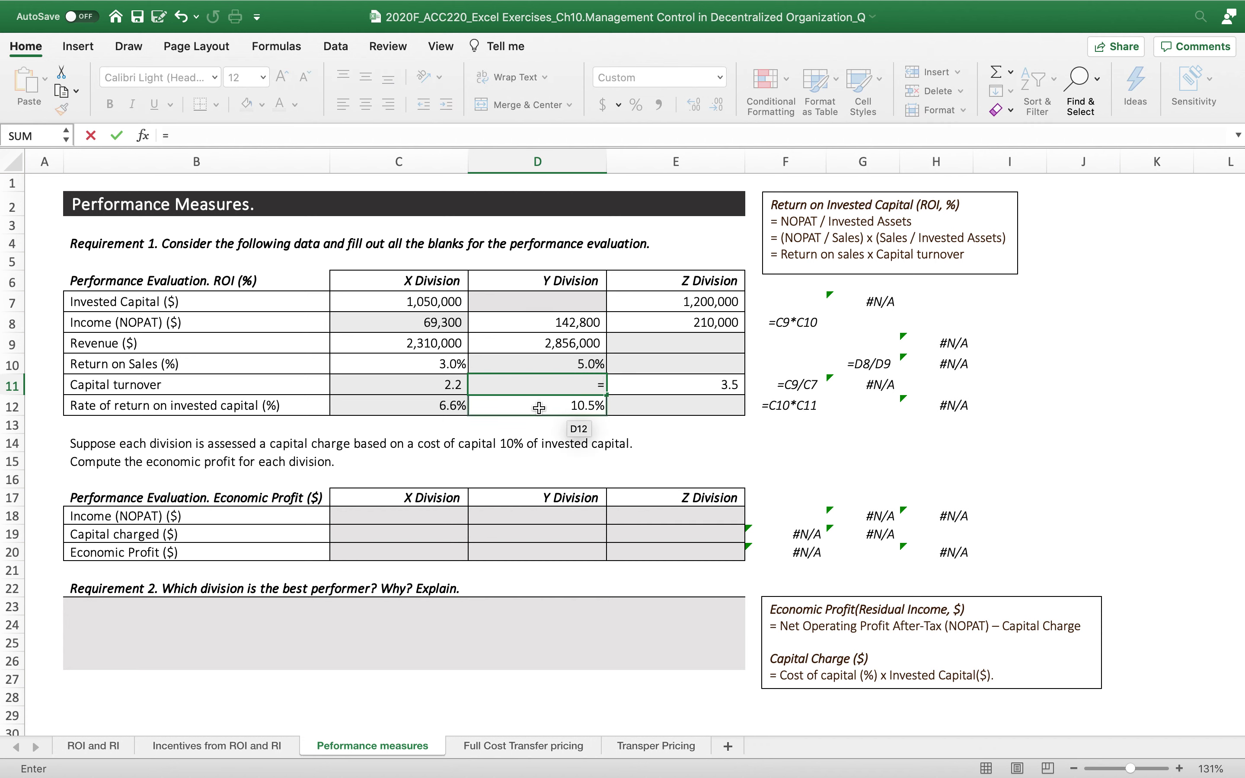
left_click(539, 407)
type("/")
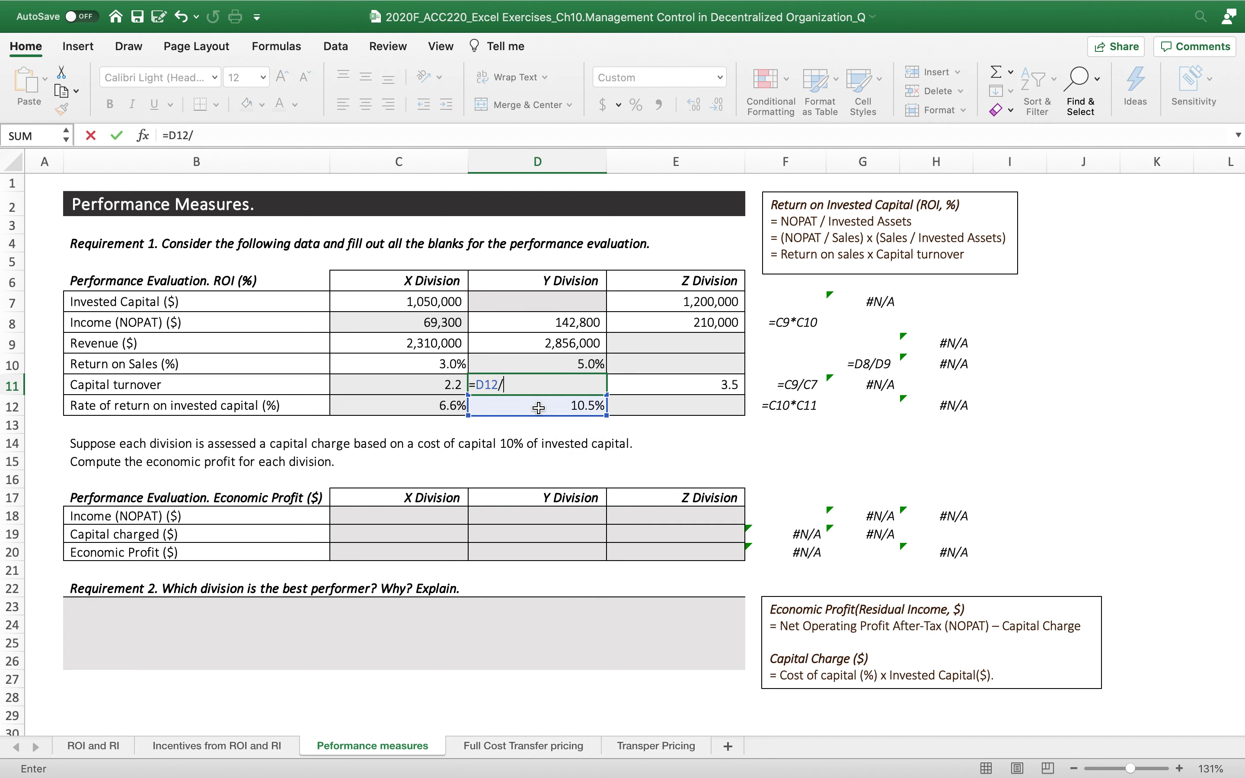
left_click(551, 363)
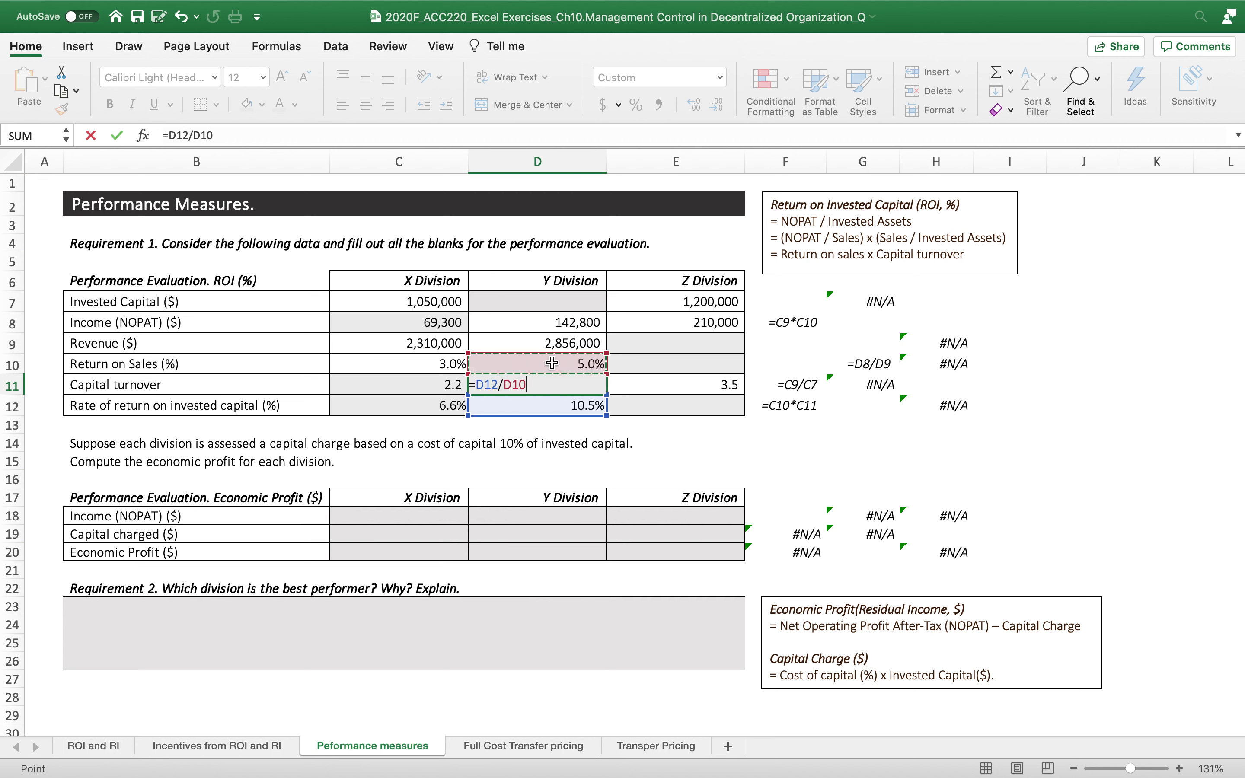
key("Return")
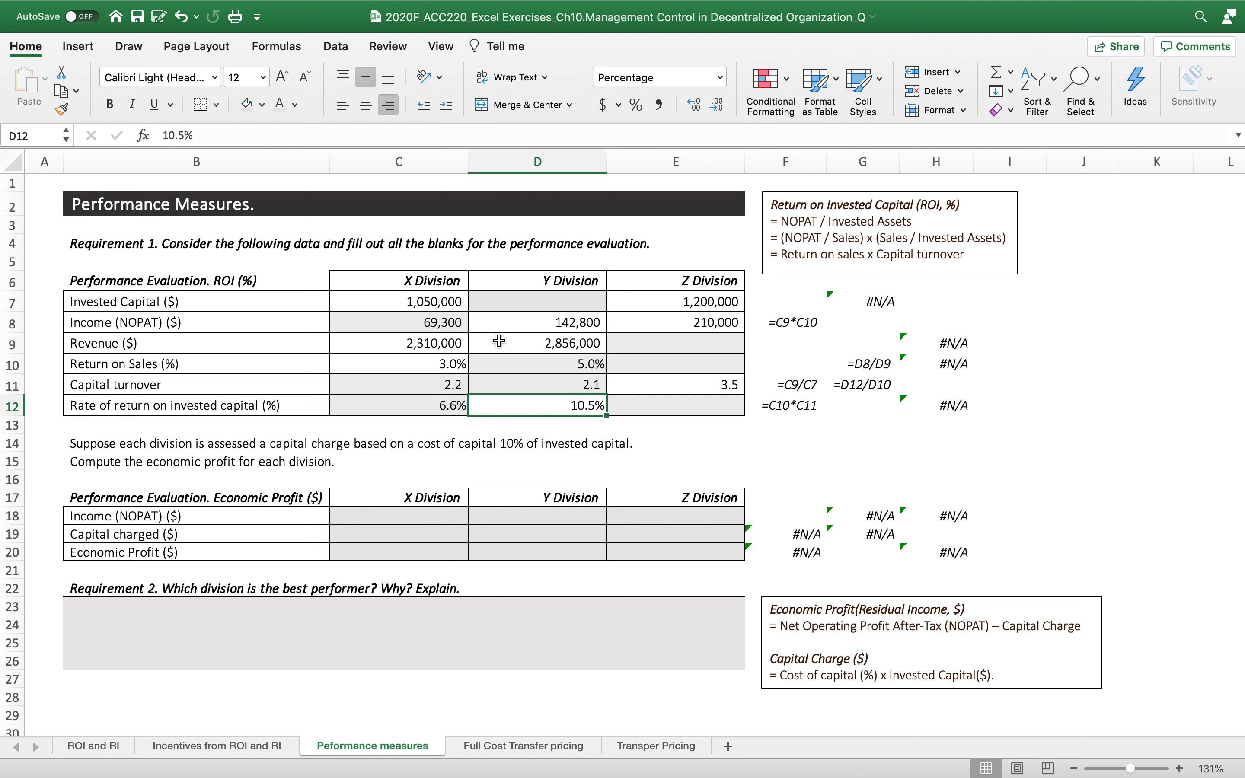
Calculate Y Division's invested capital in D7 as income divided by rate of return, using =D8/D12.
left_click(501, 300)
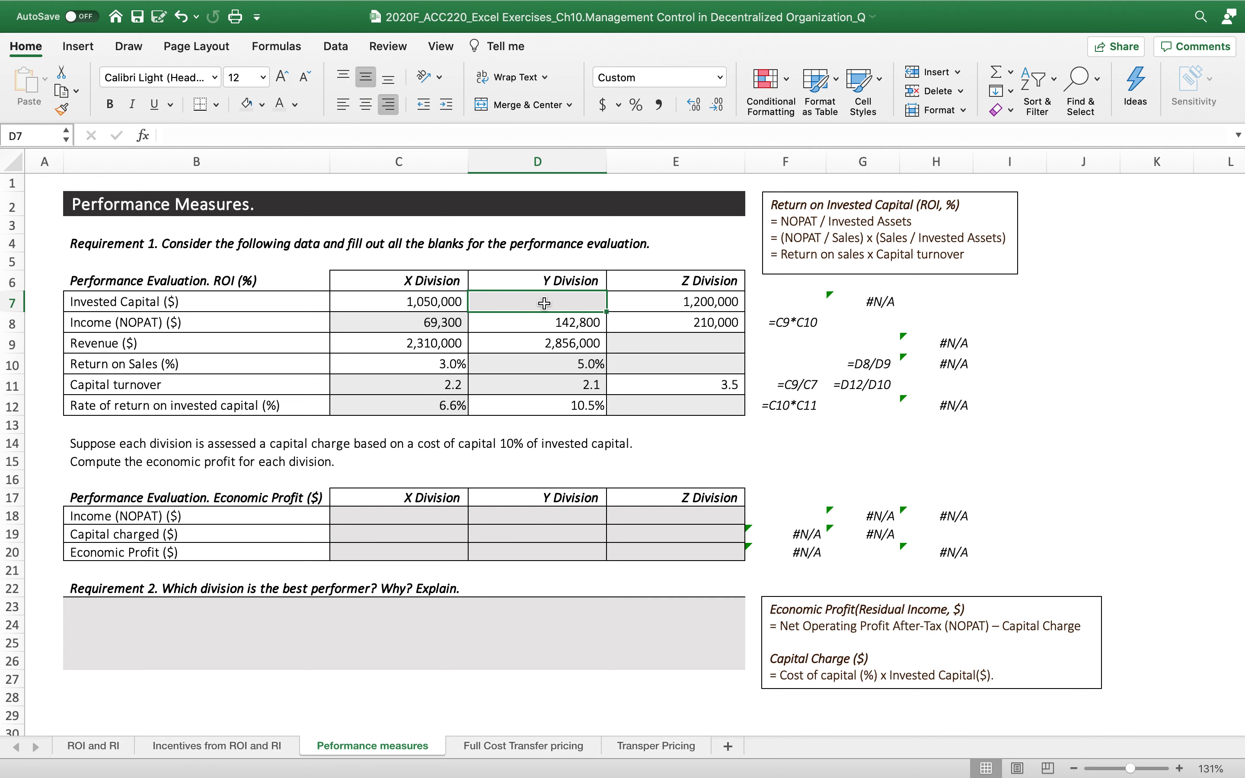
type("=")
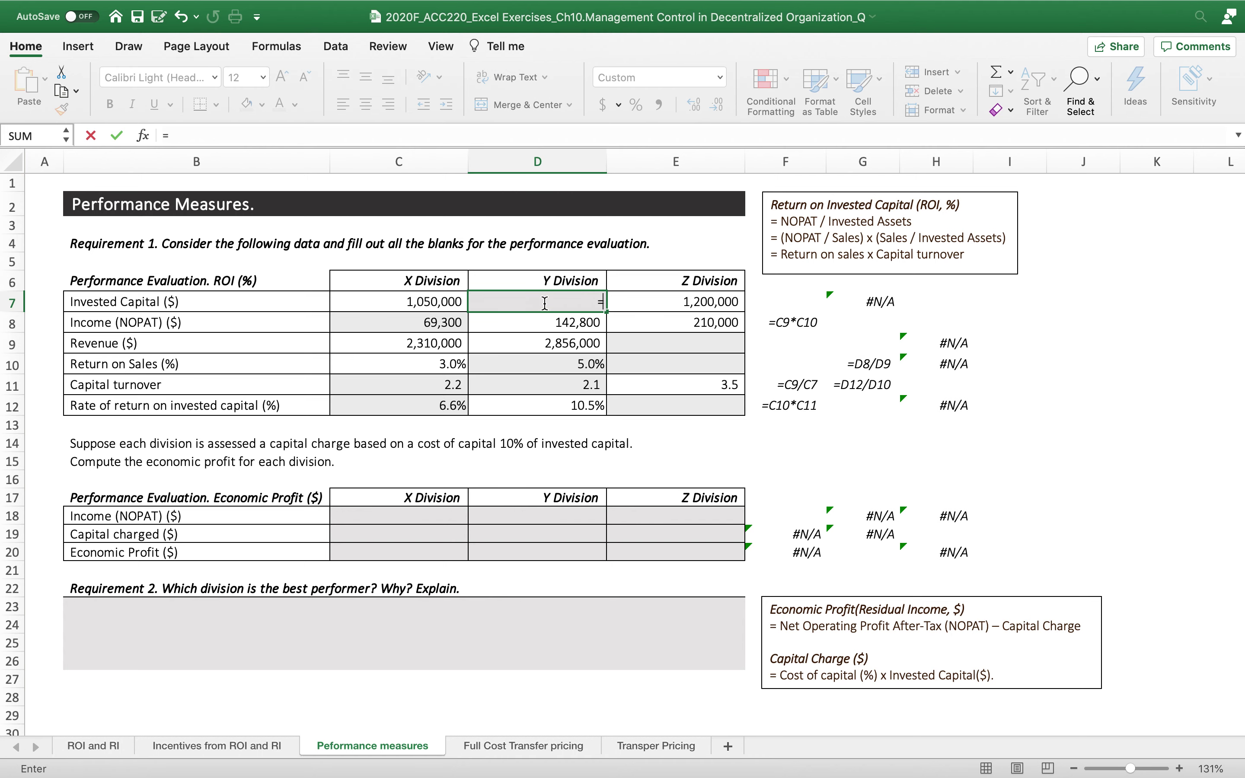
left_click(497, 330)
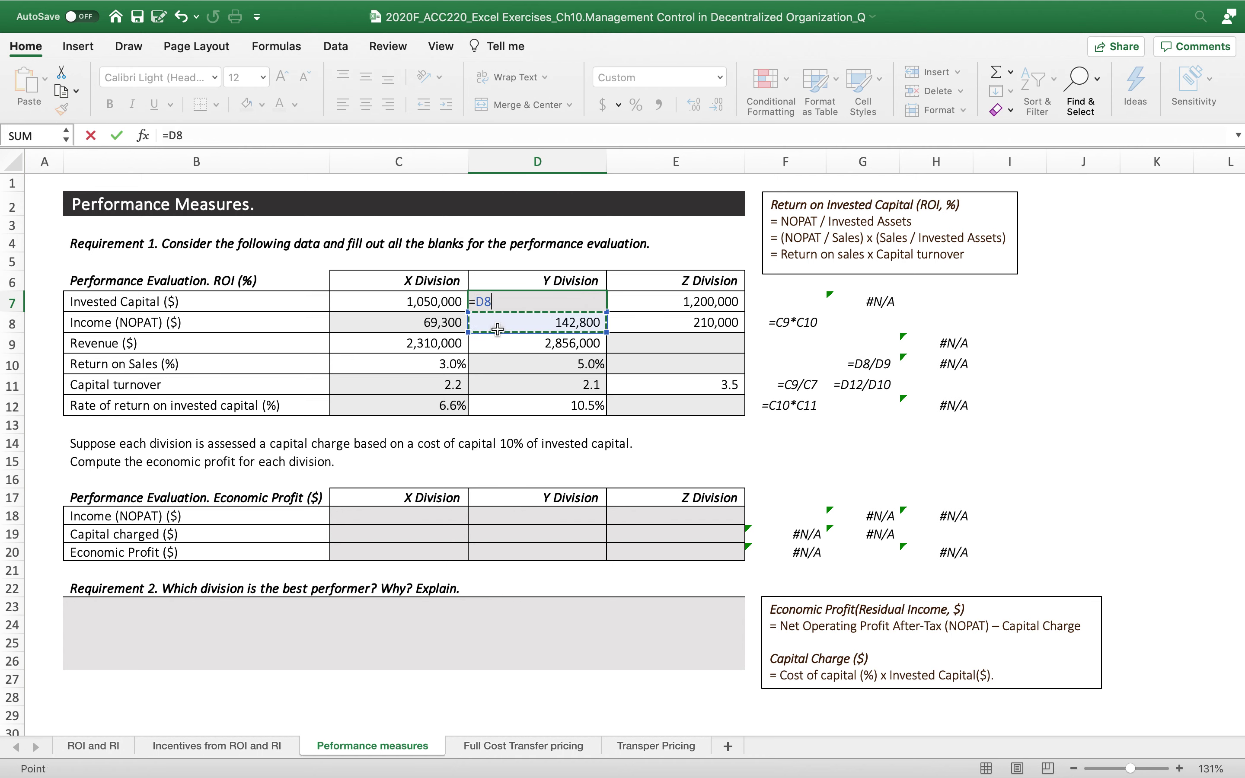
type("/")
left_click(524, 406)
key("Return")
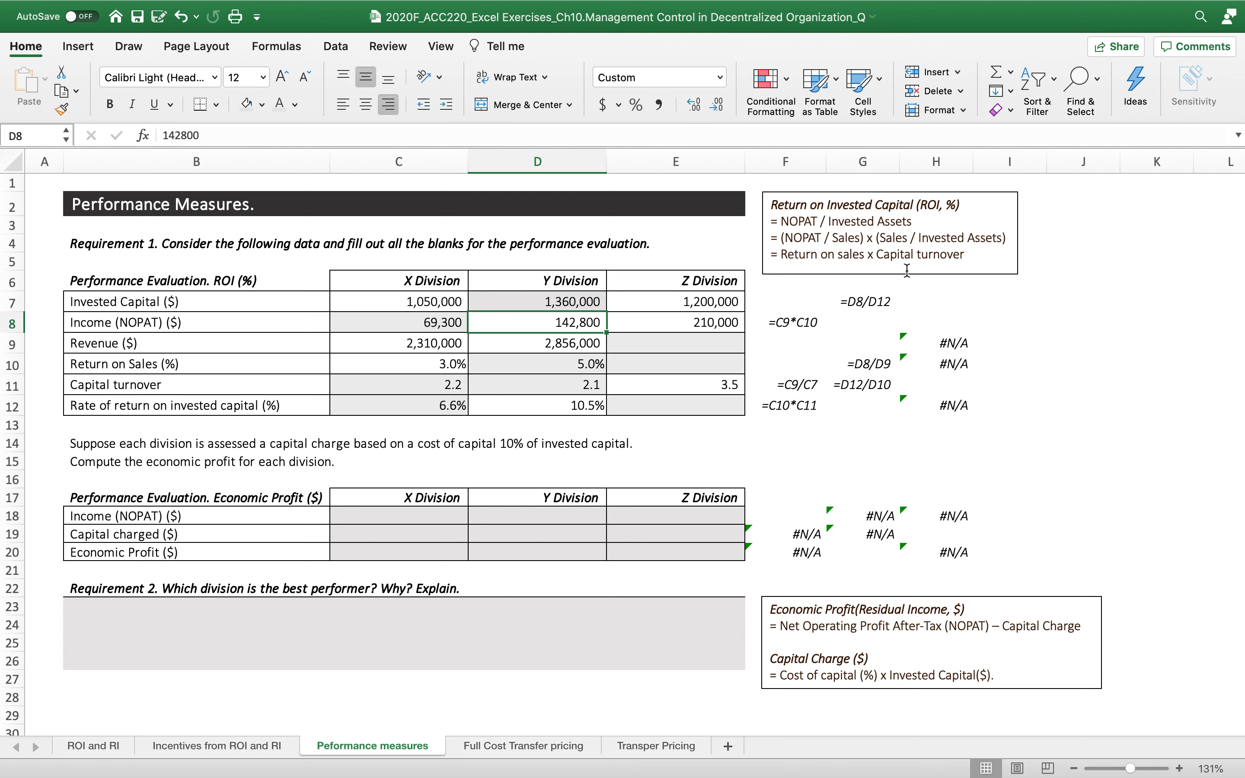
Following the ROI formula note, calculate Z Division's revenue in E9 as capital turnover times invested capital, using =E11*E7.
left_click(905, 253)
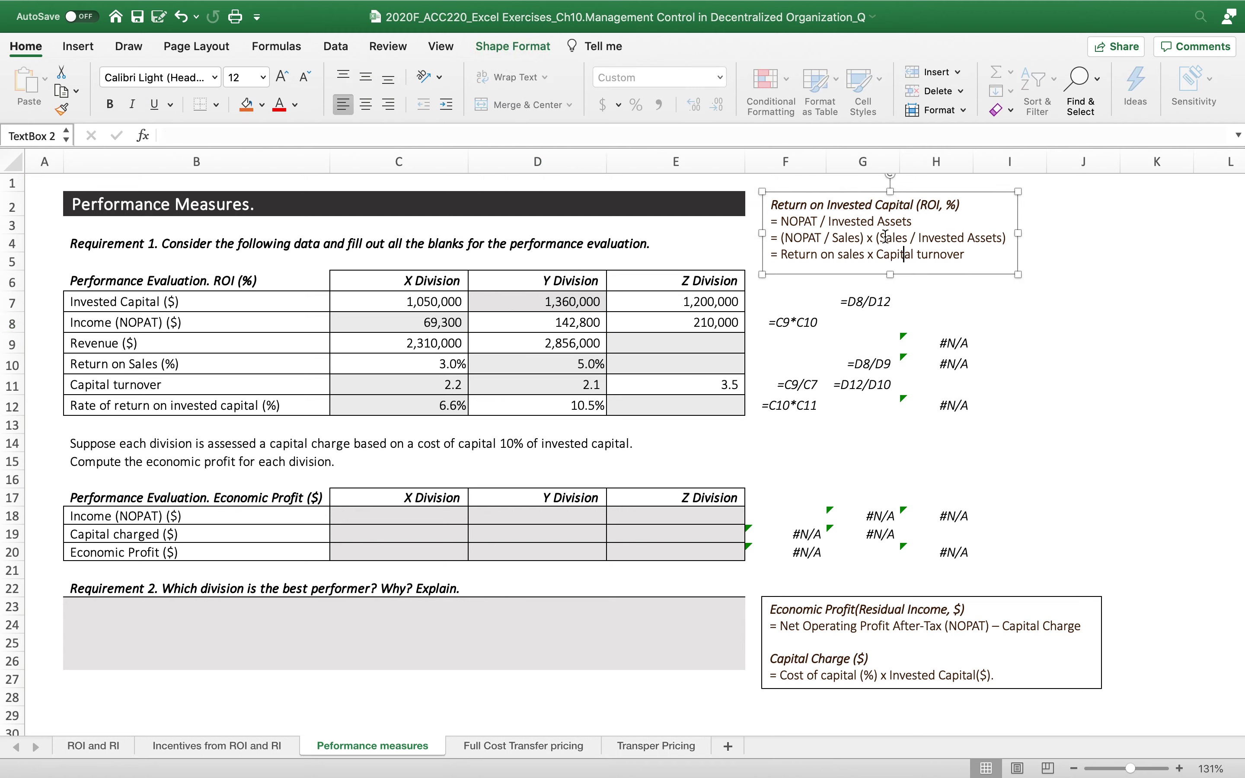
left_click_drag(880, 237, 1002, 237)
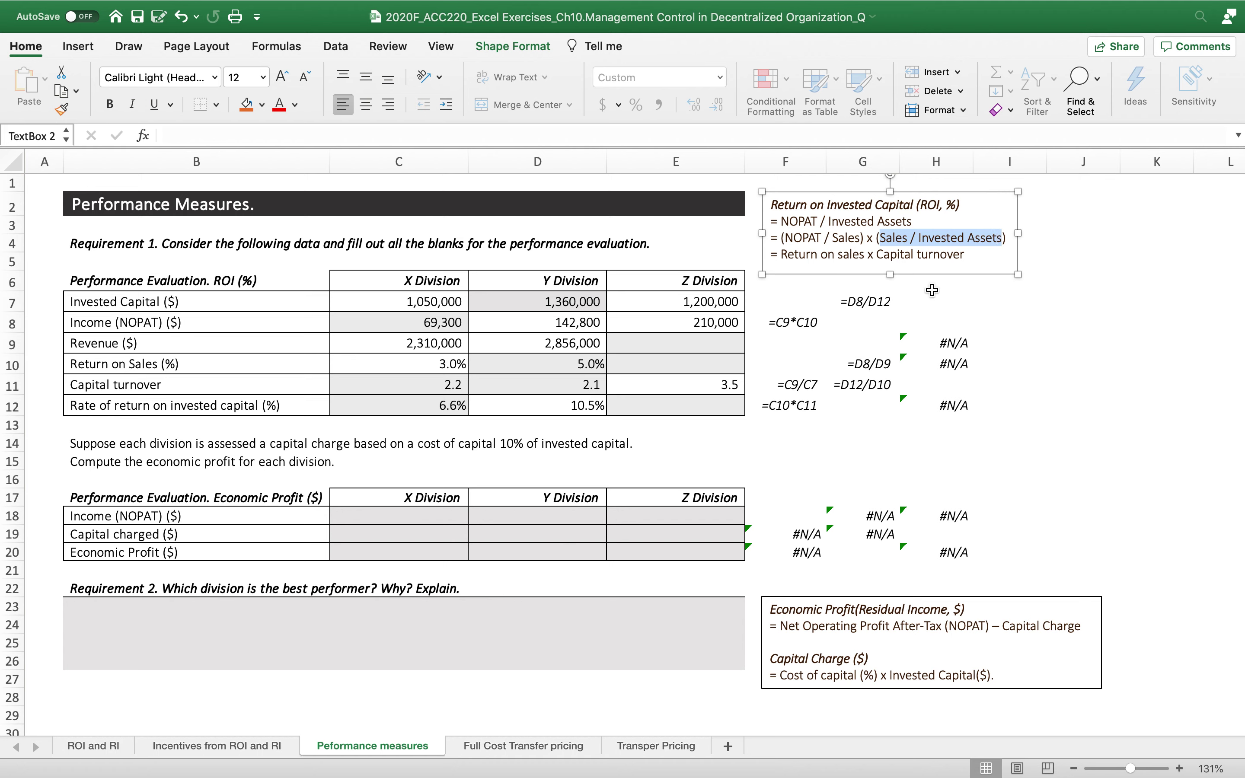
left_click(652, 342)
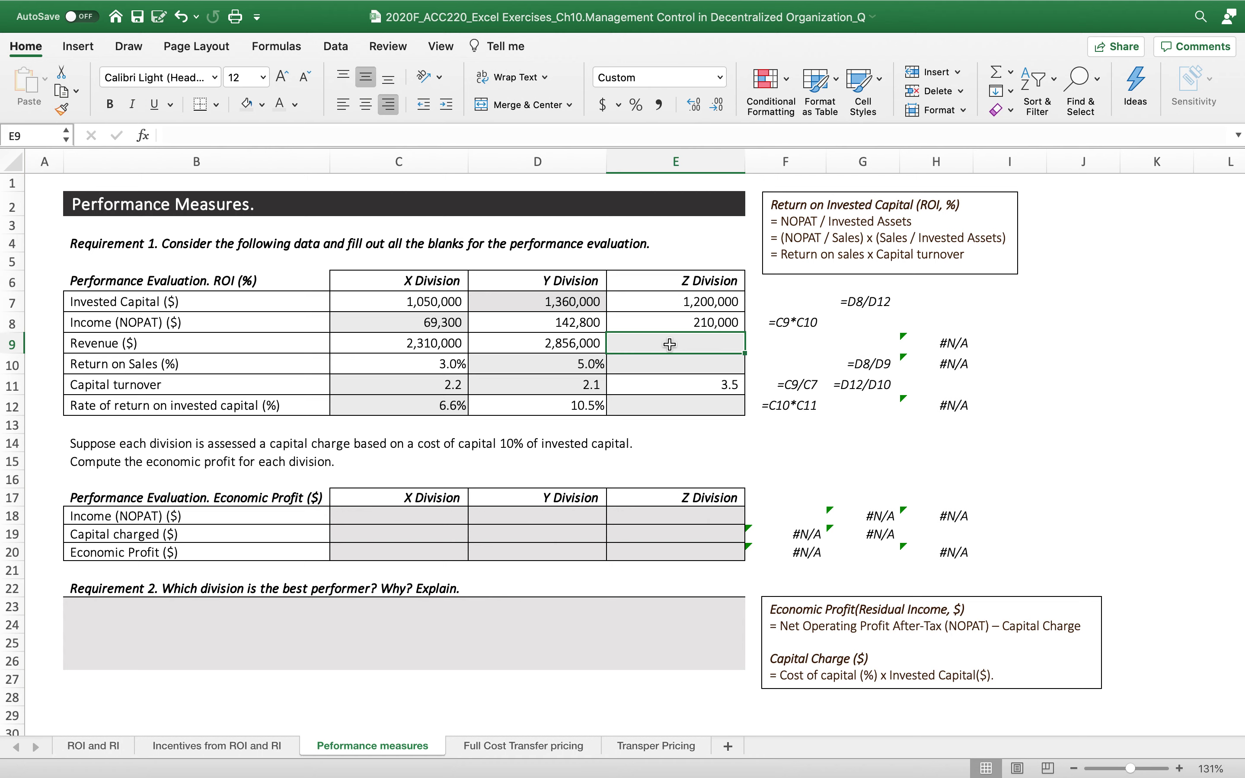
type("=")
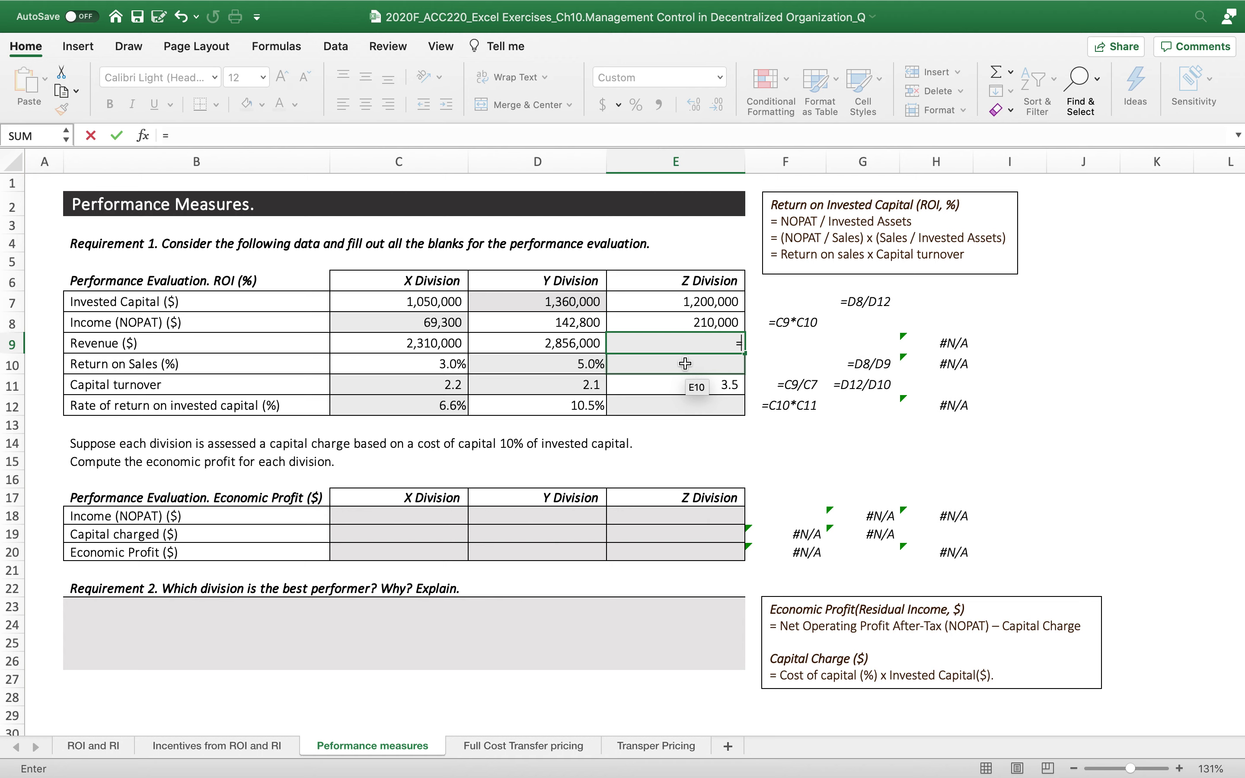
left_click(655, 387)
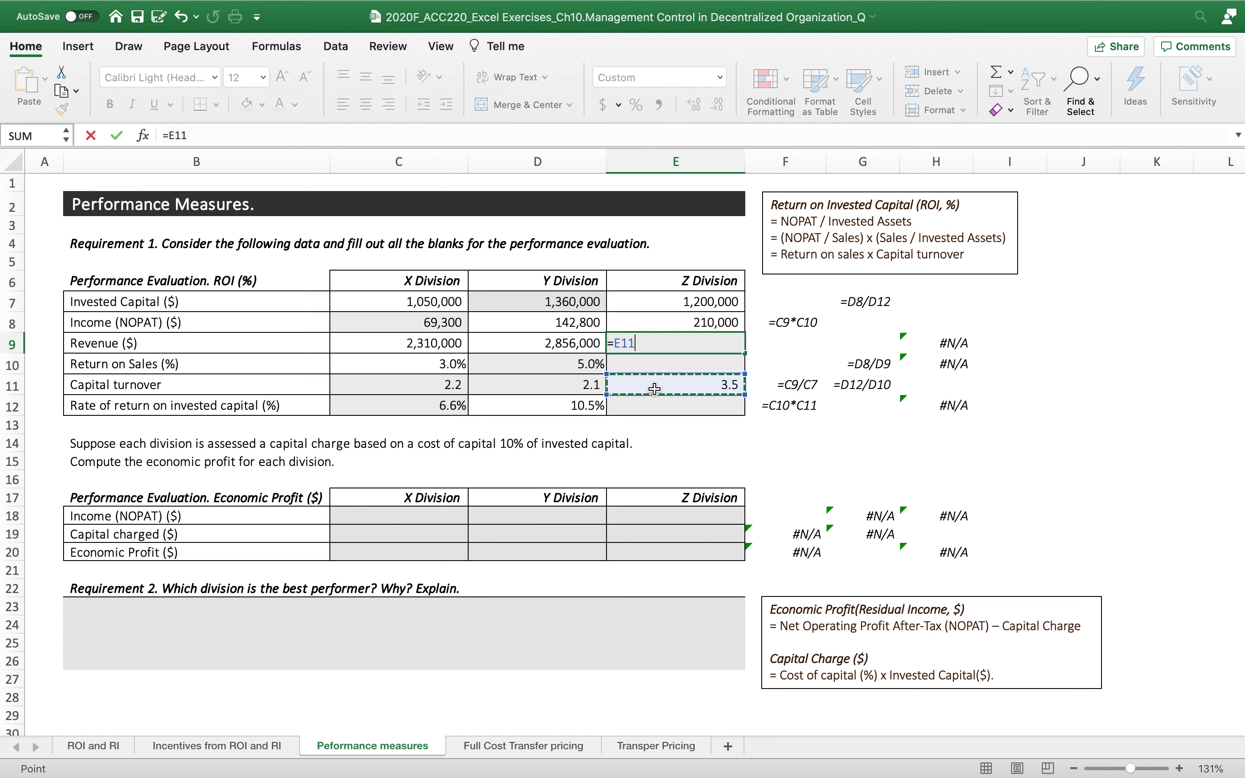
type("*")
left_click(674, 303)
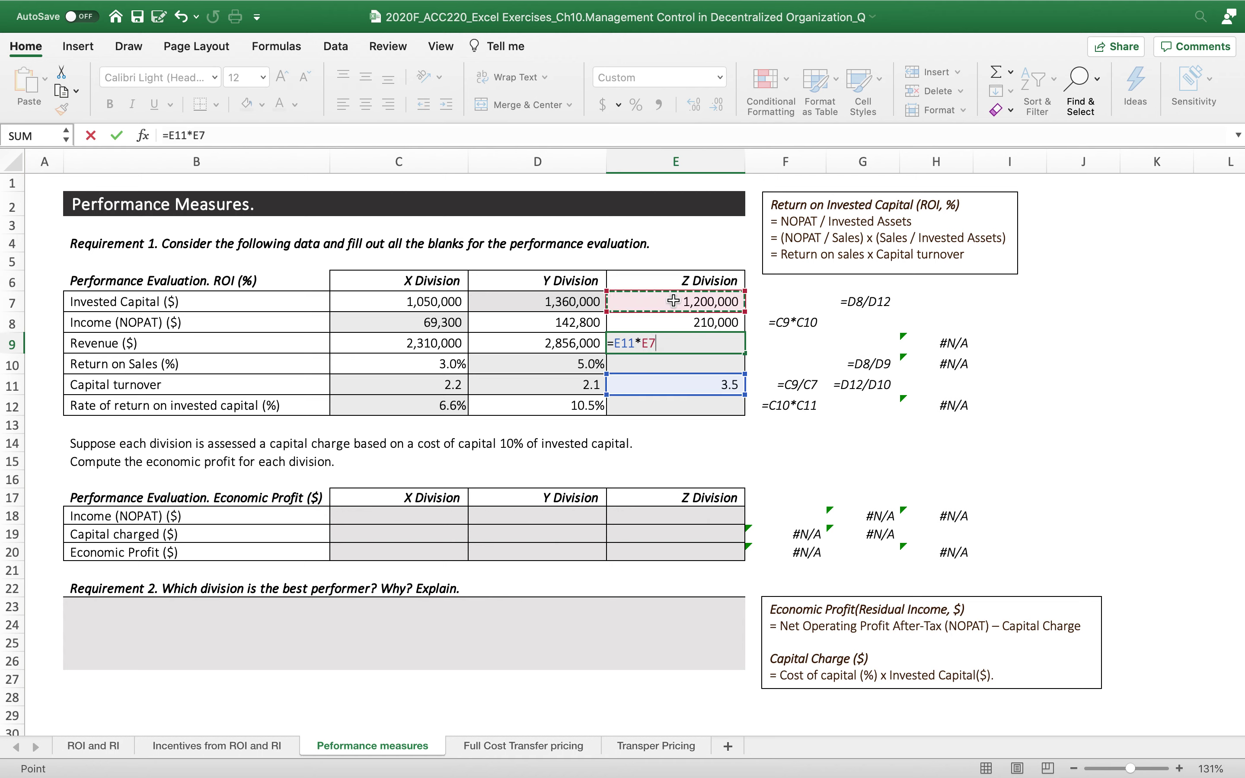
key("Return")
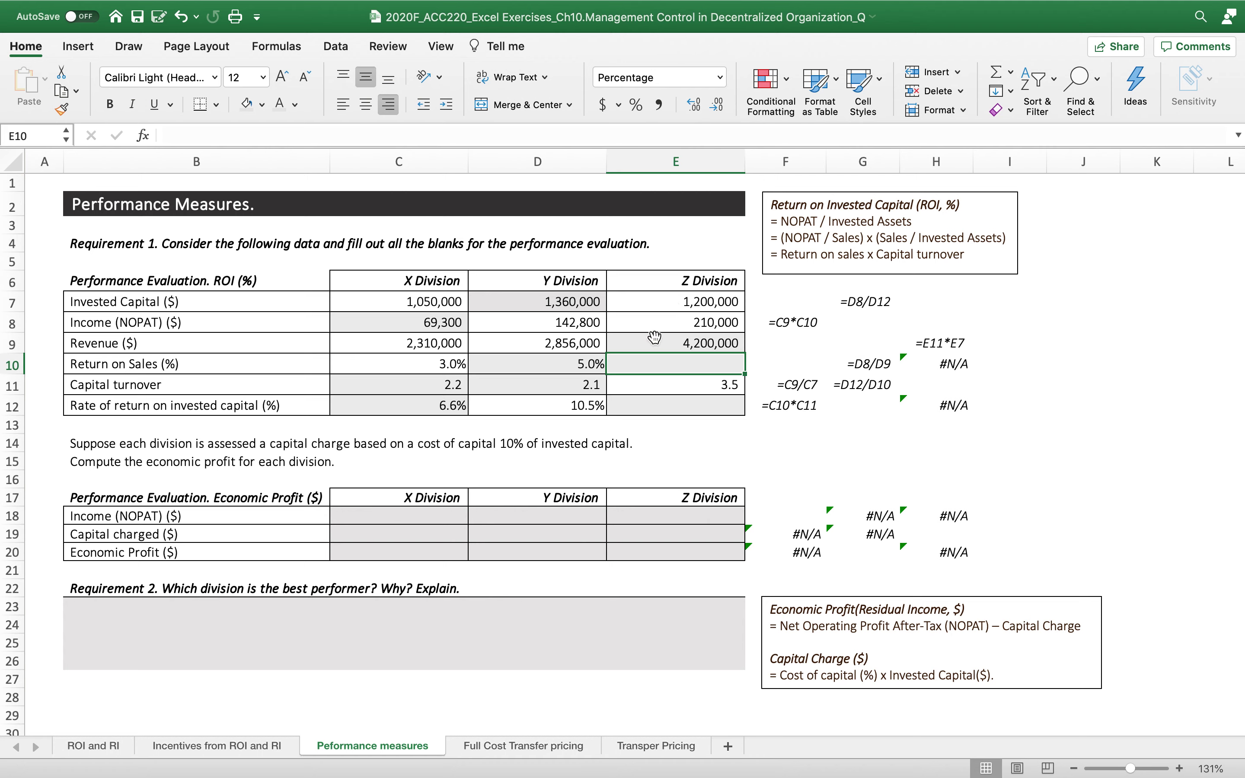
Calculate Z Division's return on sales in E10 as income divided by revenue, using =E8/E9.
type("=")
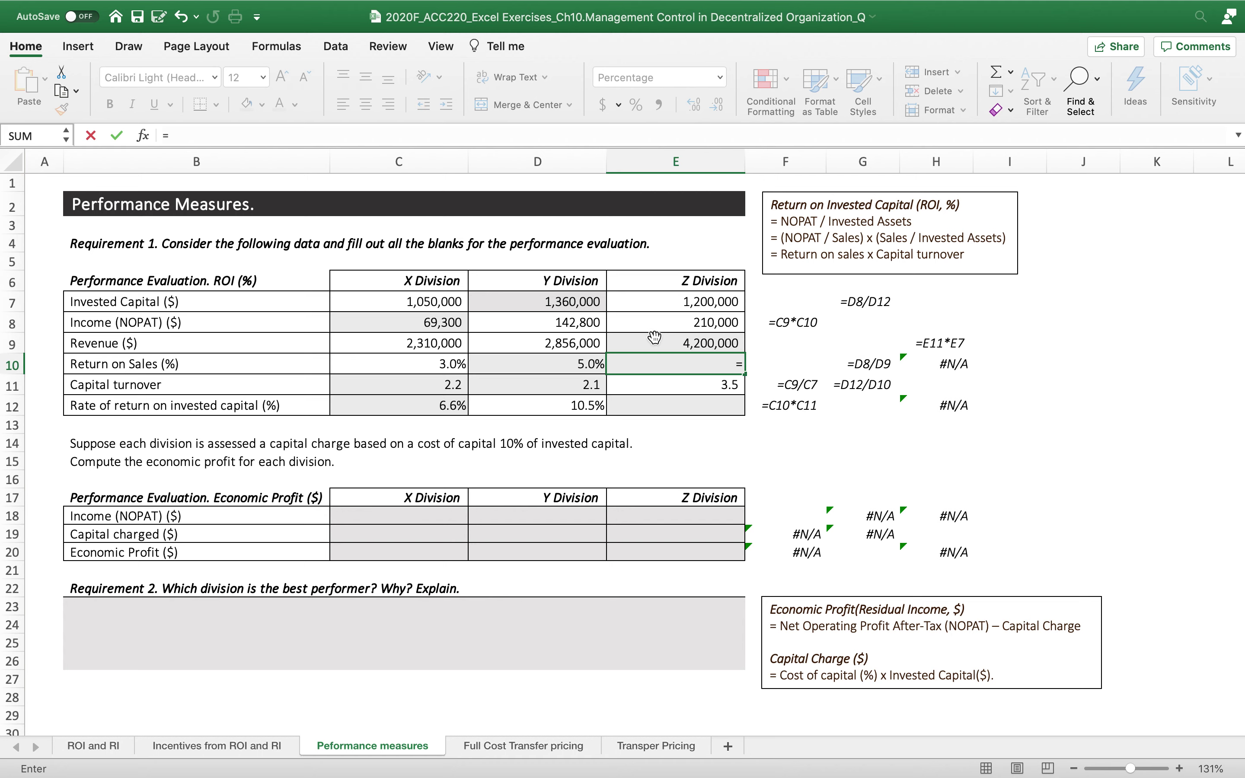
left_click(649, 325)
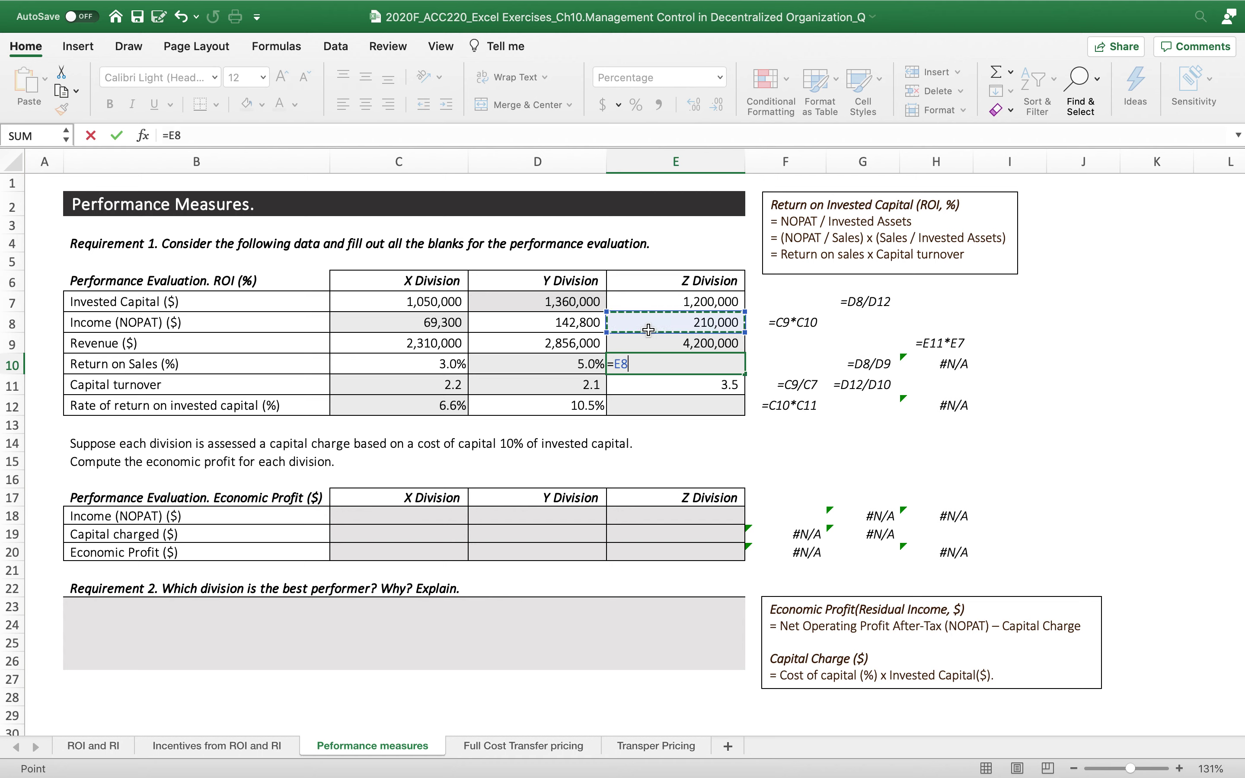
type("/")
left_click(659, 341)
key("Return")
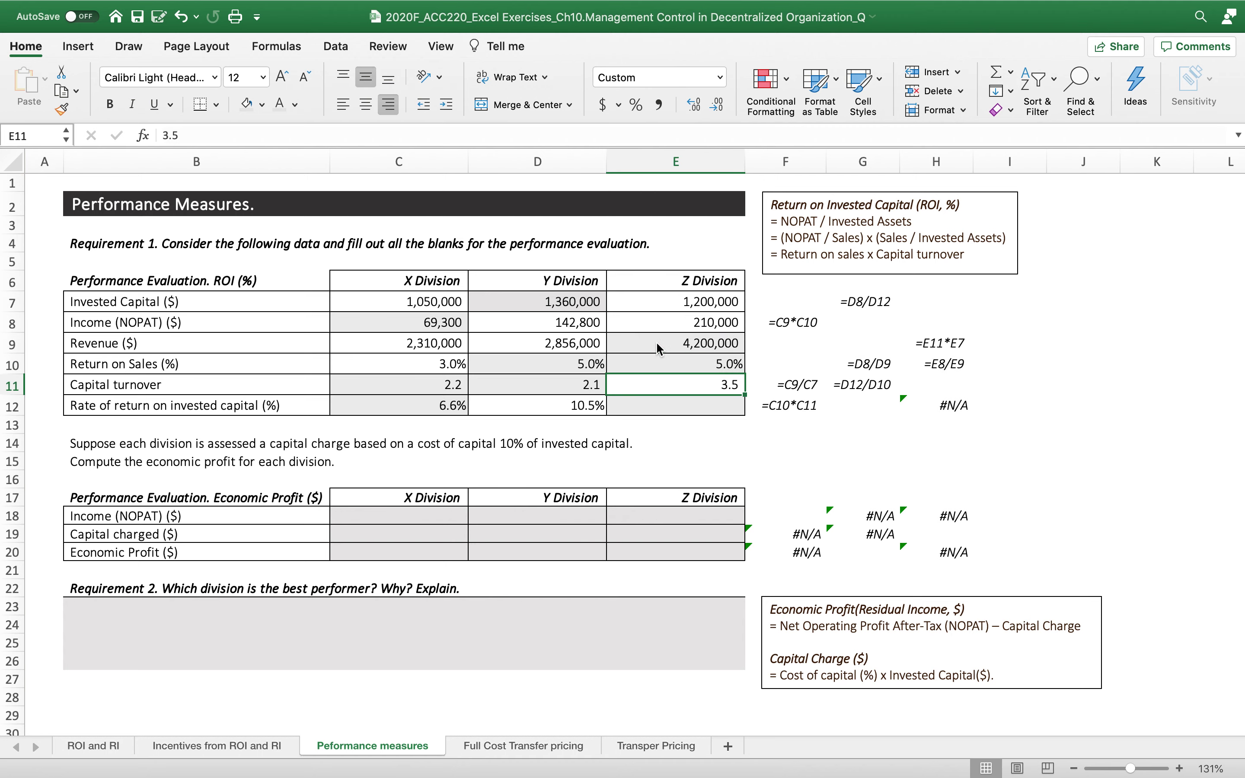
Calculate Z Division's rate of return on invested capital in E12 with =E10*E11 and compare it with the ROI formula note.
left_click(639, 405)
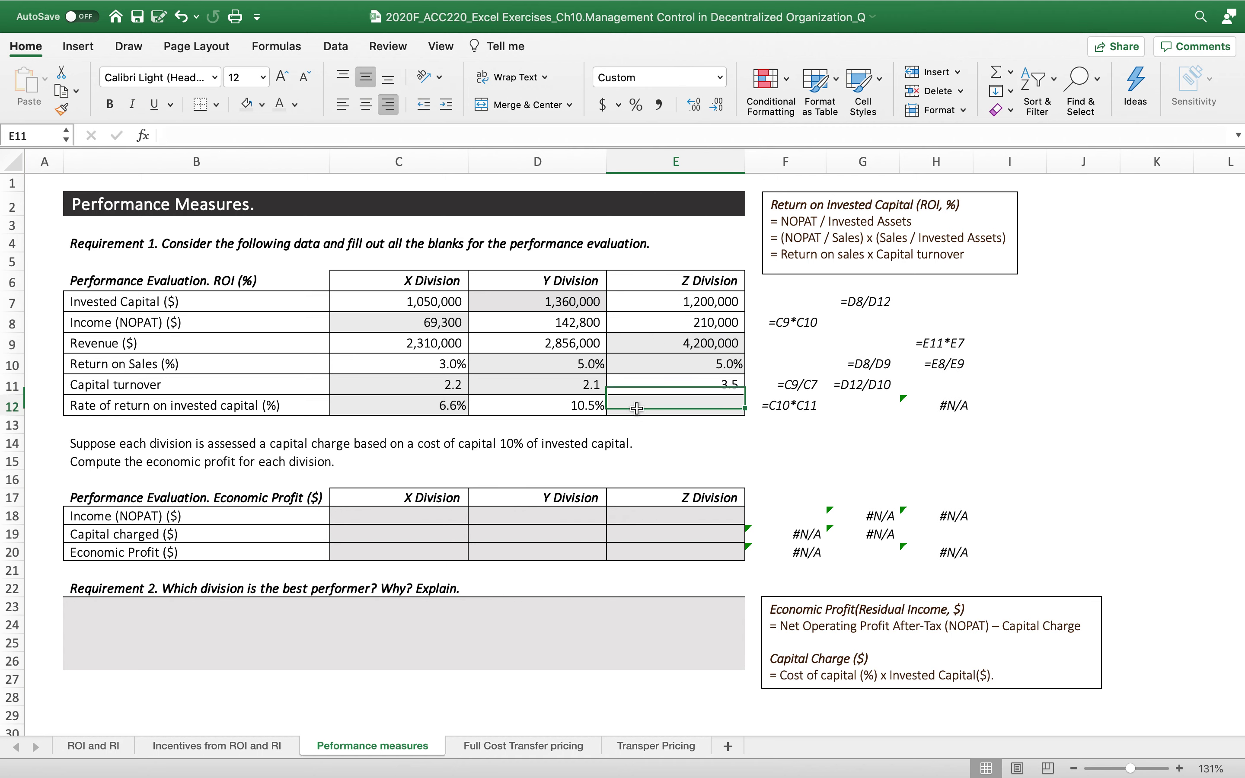
type("=")
left_click(643, 363)
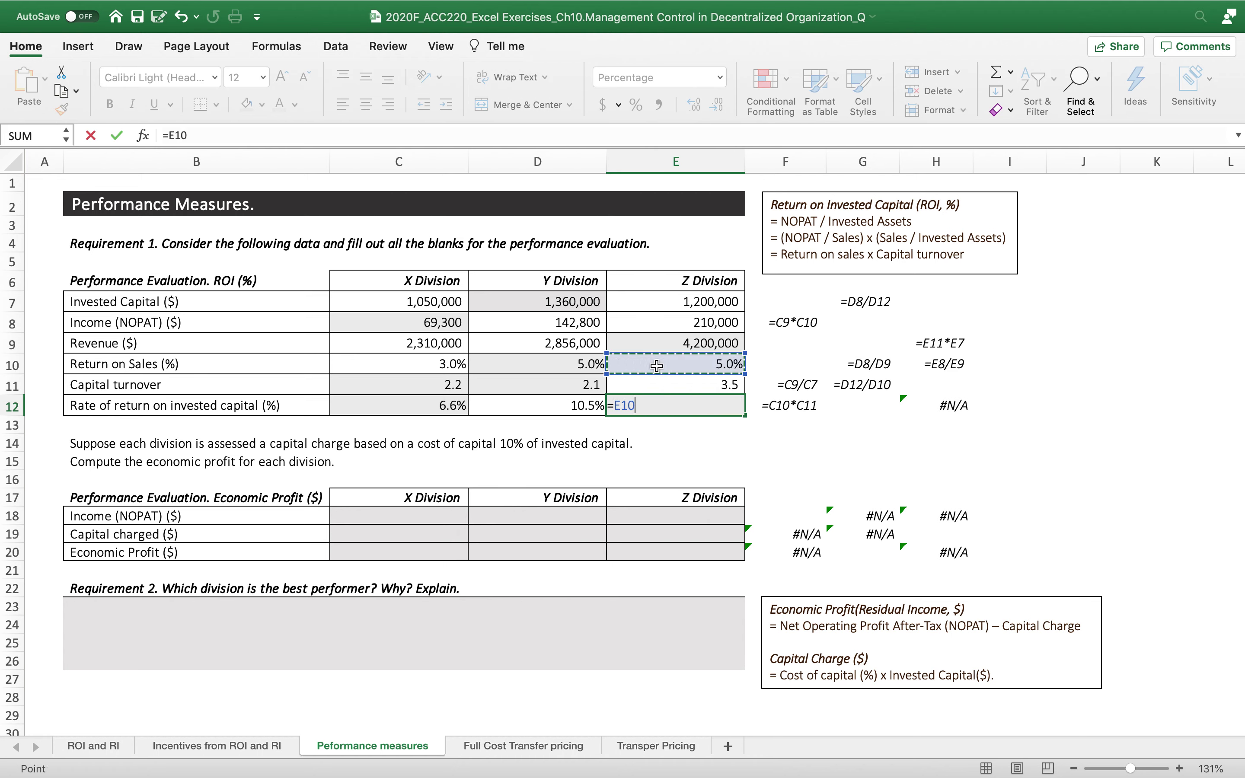
type("*")
left_click(638, 381)
key("Return")
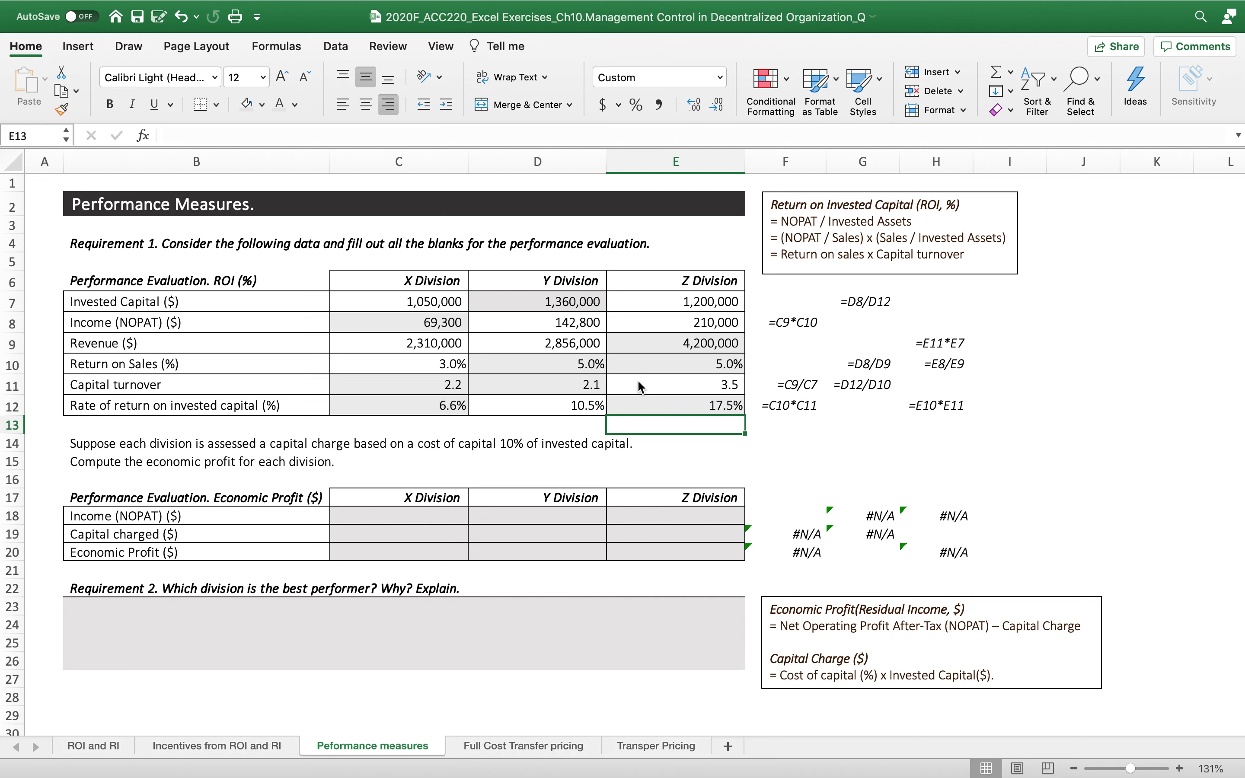
left_click(786, 255)
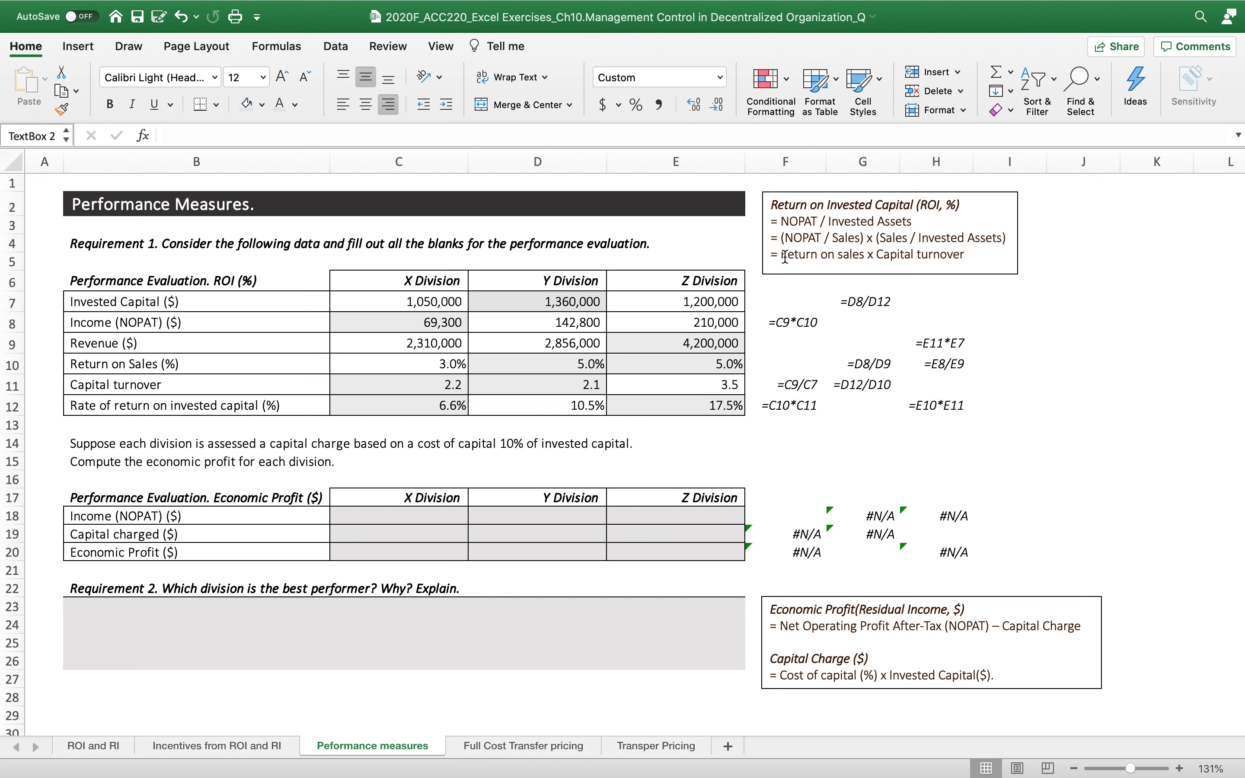
left_click_drag(785, 256, 973, 261)
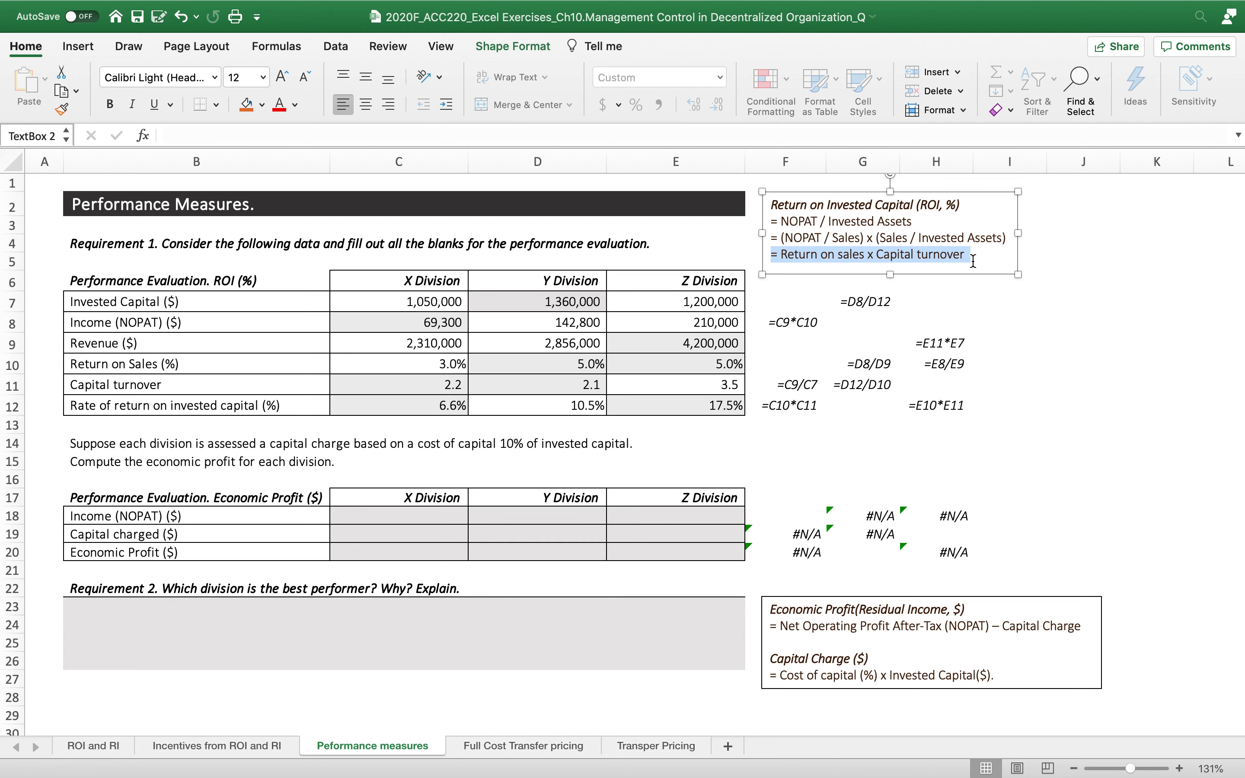
left_click(658, 466)
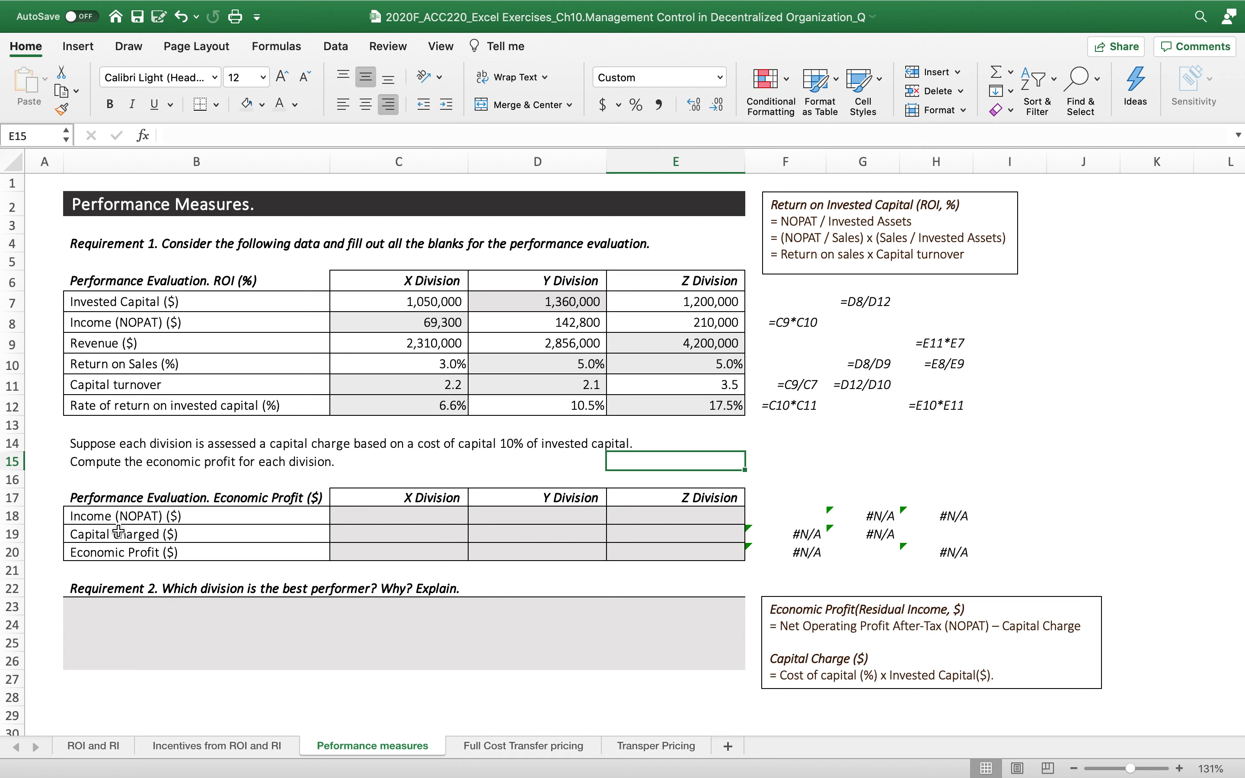
Link X Division's income in C18 of the economic profit table with =C8 and copy the formula across to E18.
left_click(401, 515)
type("=")
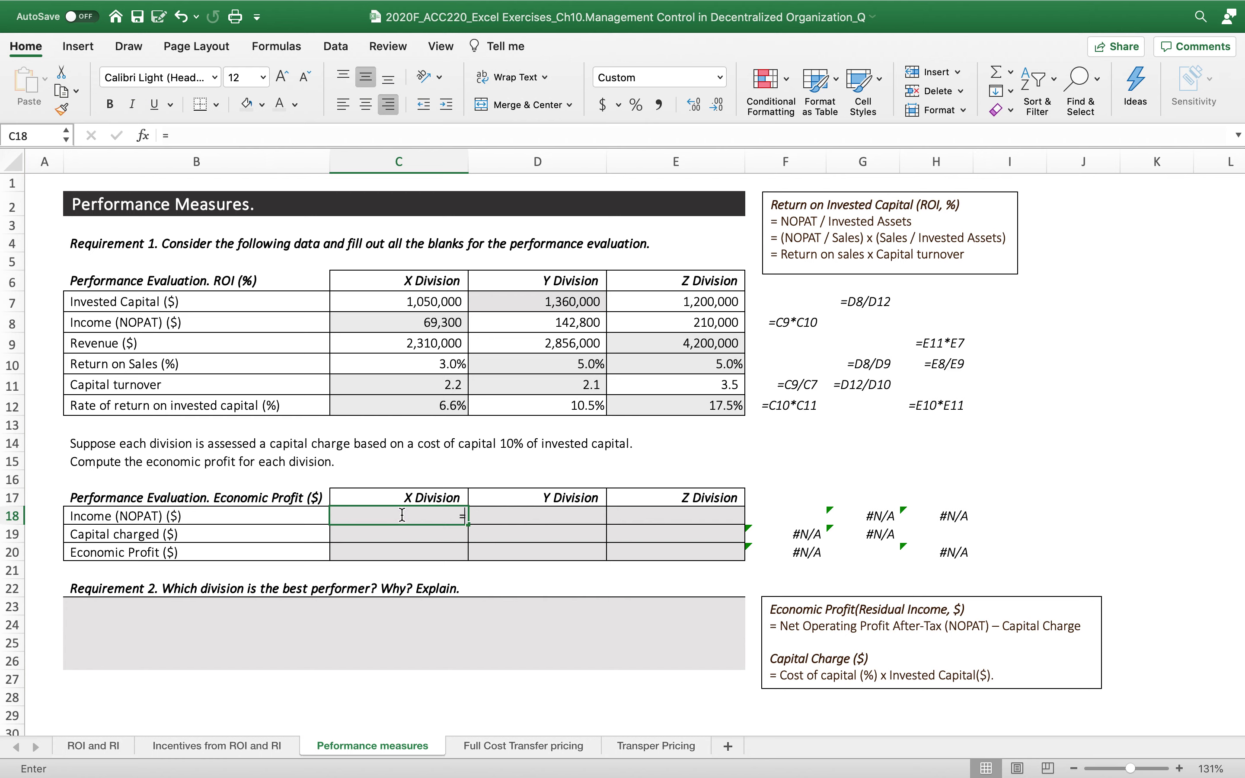
left_click(381, 324)
key("Return")
left_click(422, 516)
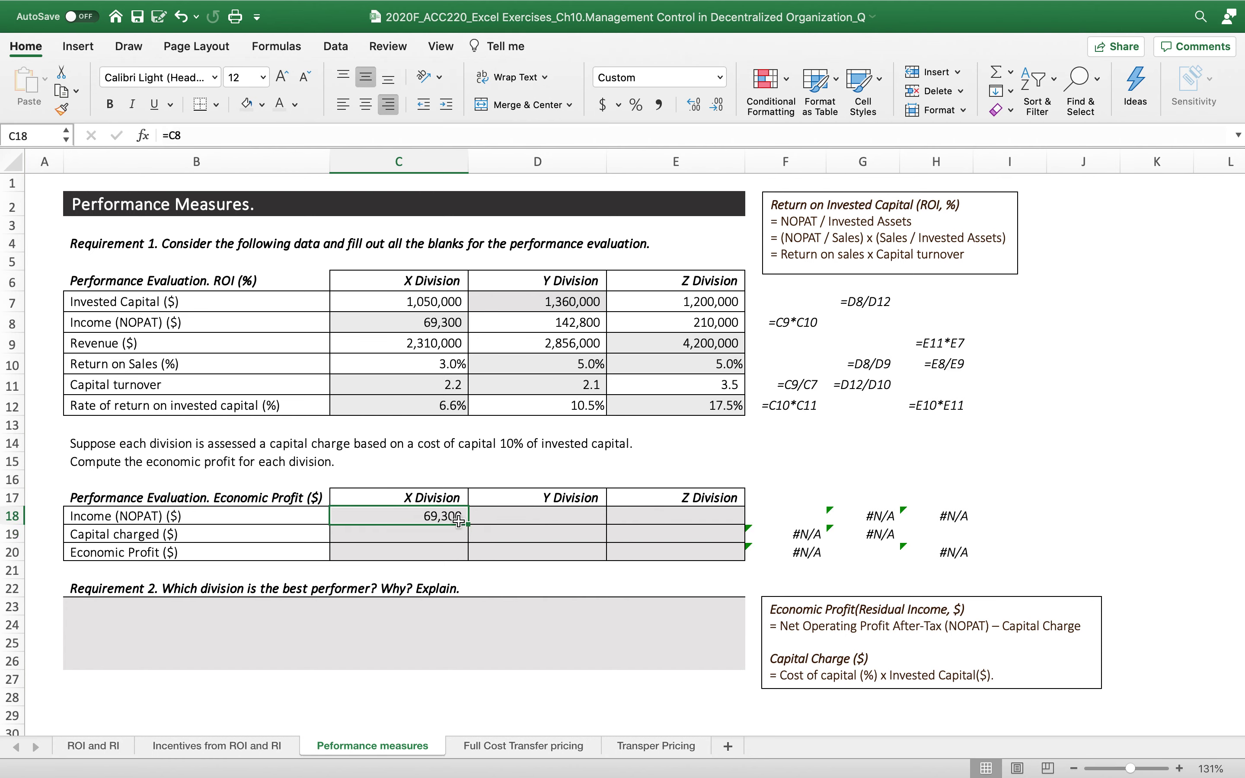
left_click_drag(469, 523, 696, 521)
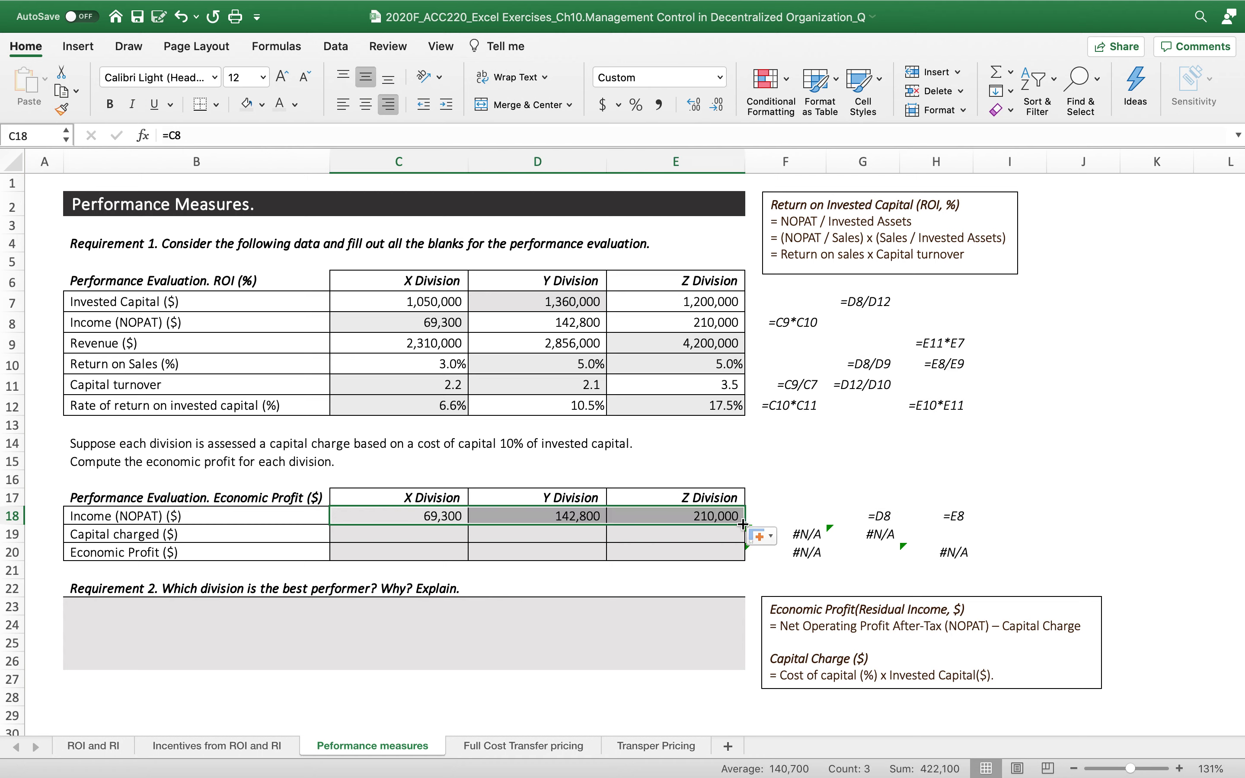
Calculate X Division's capital charge in C19 as 10% of invested capital, using =C7*10%.
left_click(435, 530)
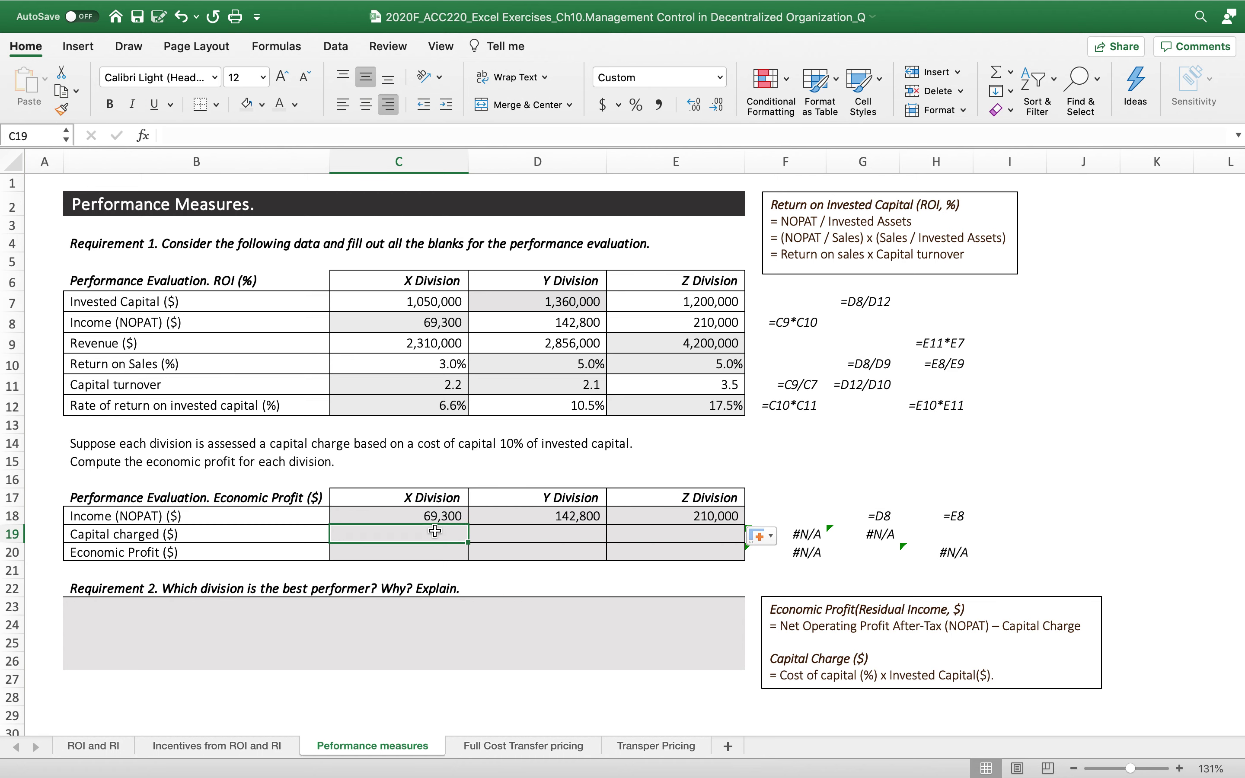
type("=")
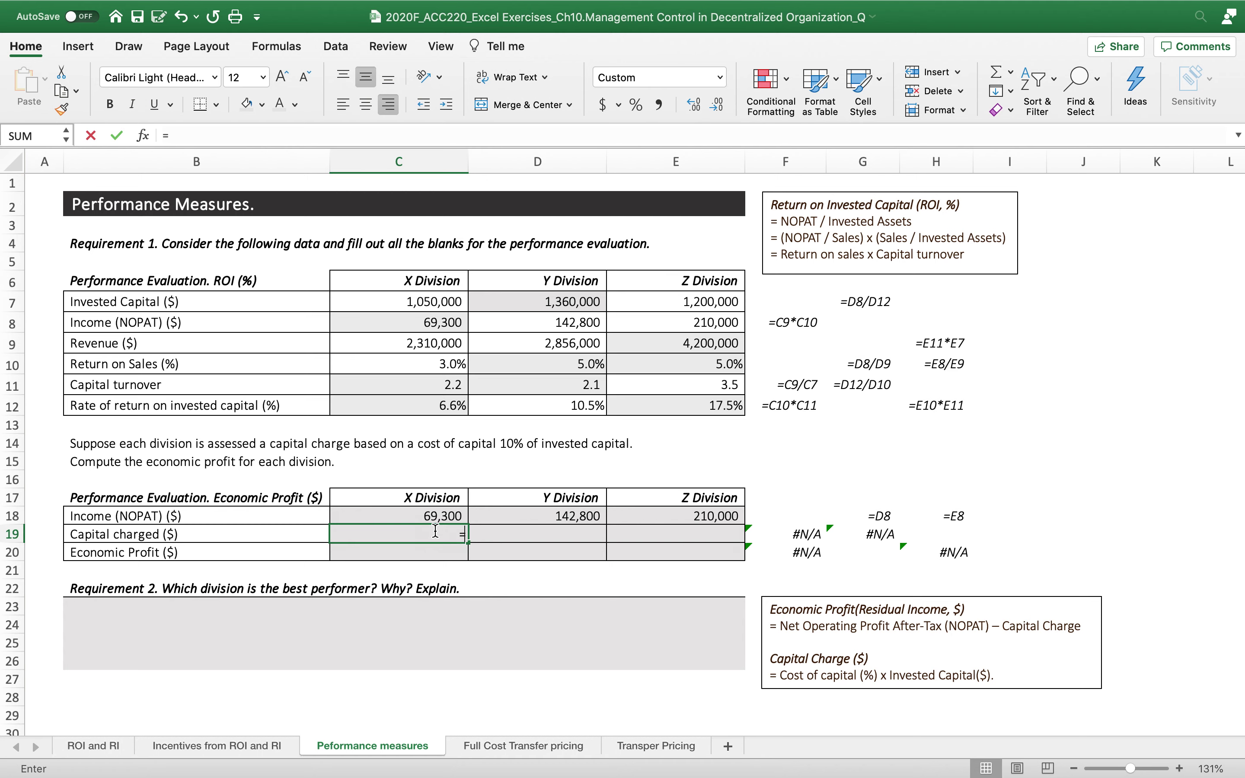
left_click(377, 300)
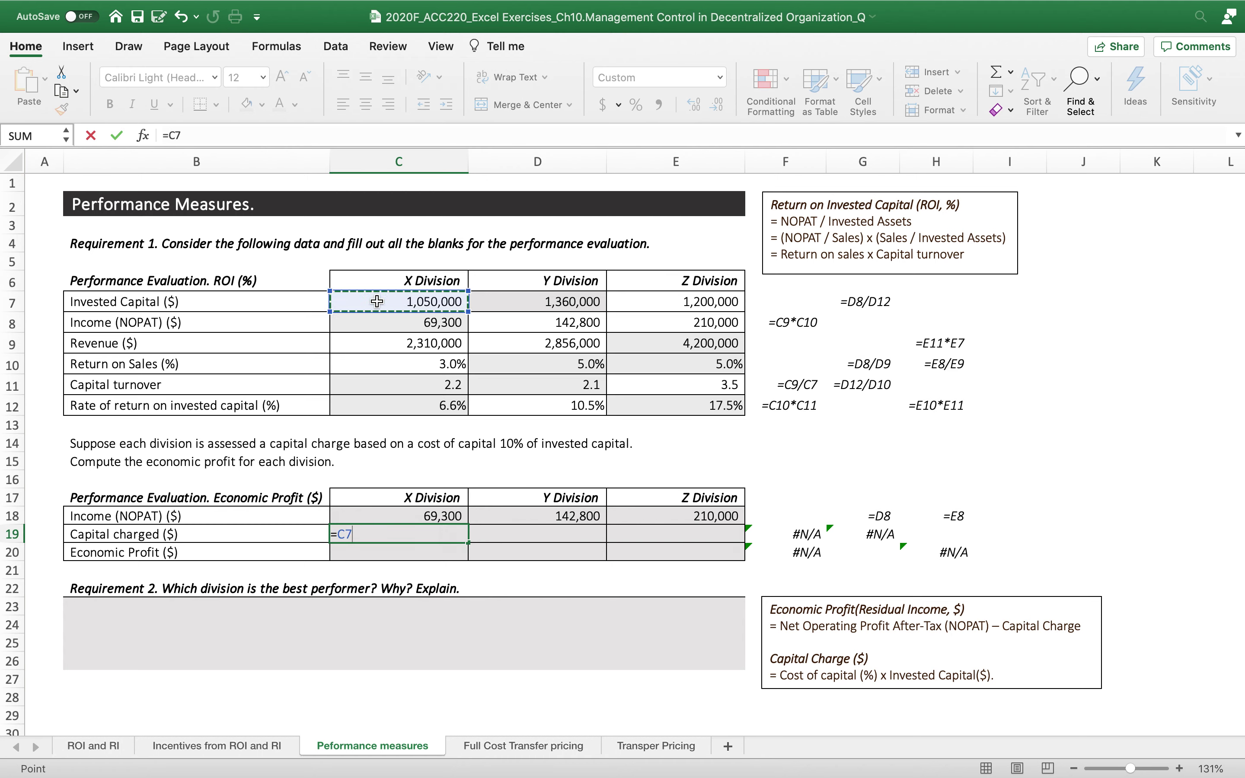
type("*")
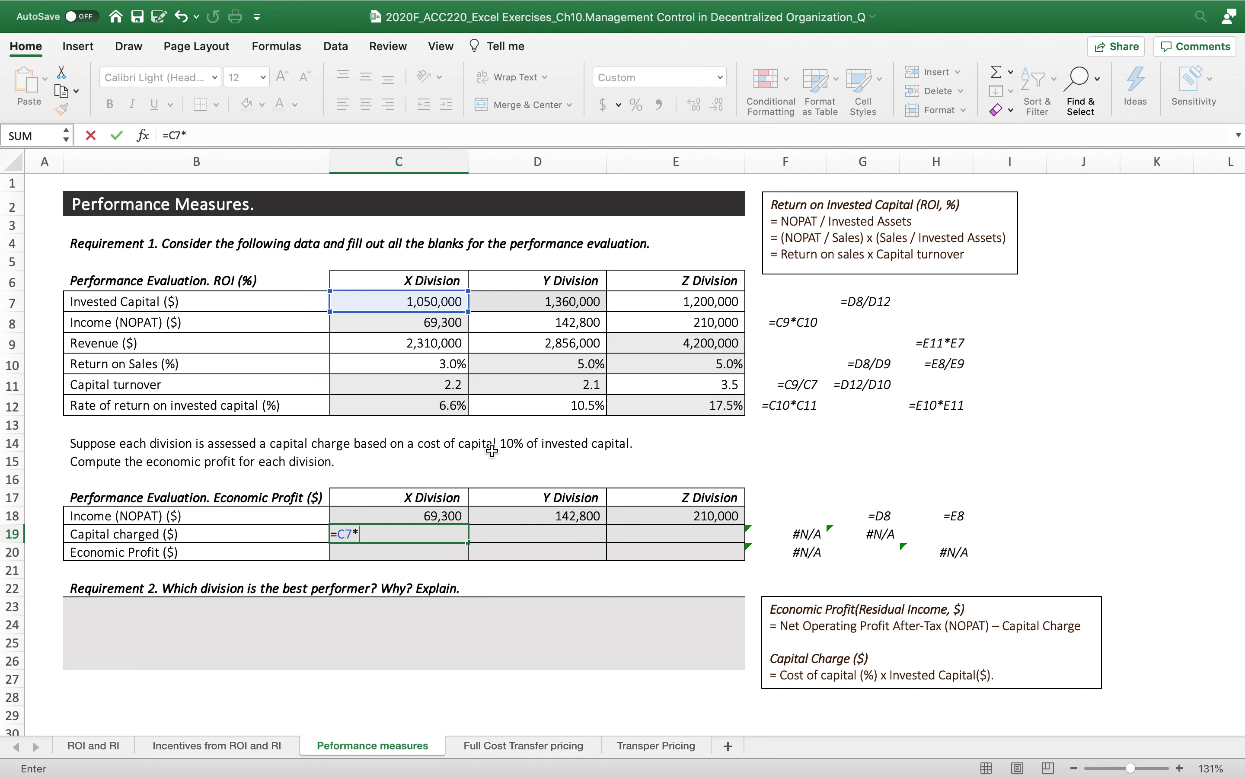
type("10%")
key("Return")
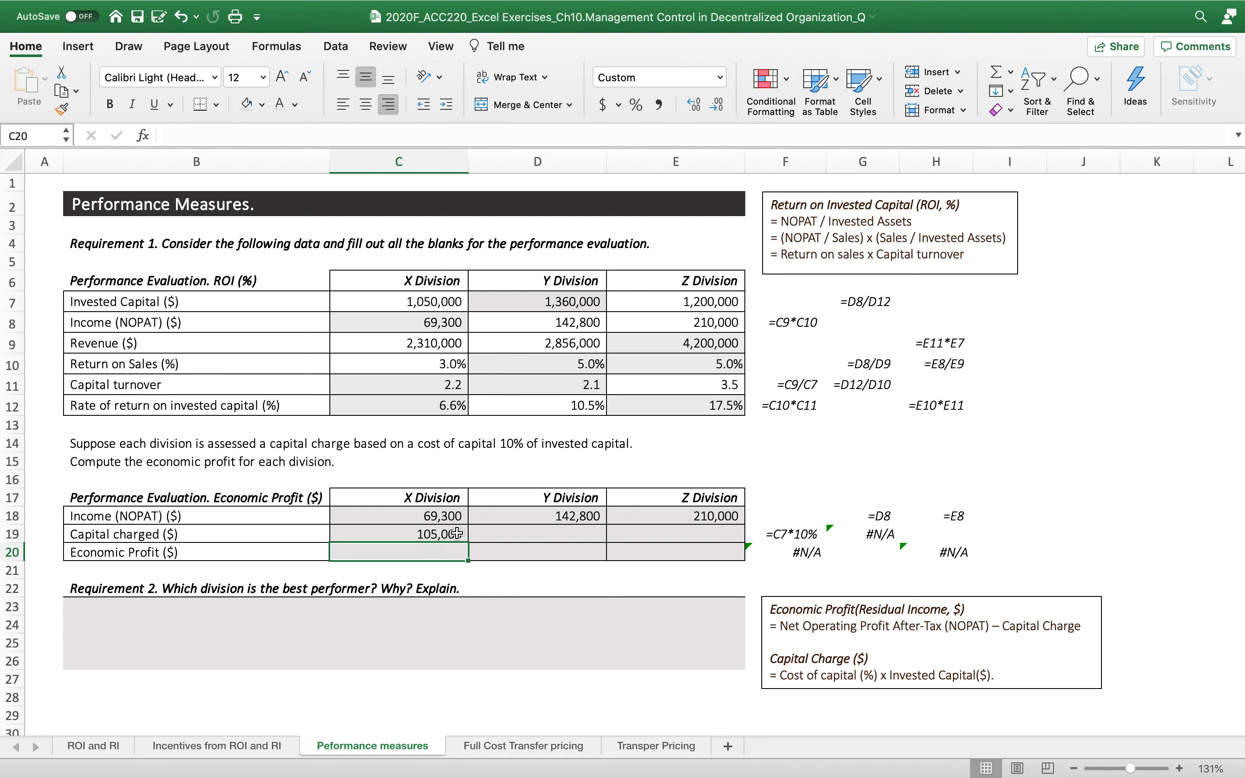
Copy the capital charge formula from C19 across to the Y and Z Divisions in D19:E19 and check the copied formulas.
left_click(458, 534)
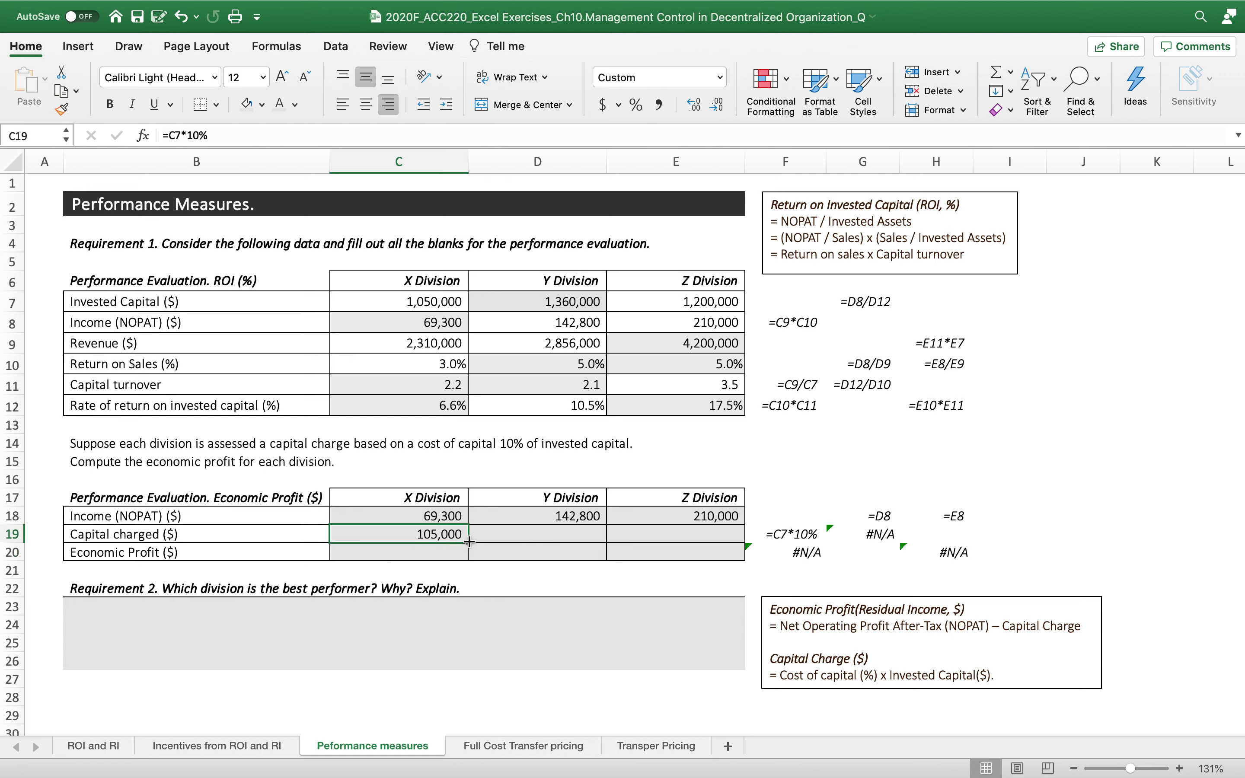
left_click_drag(469, 541, 718, 552)
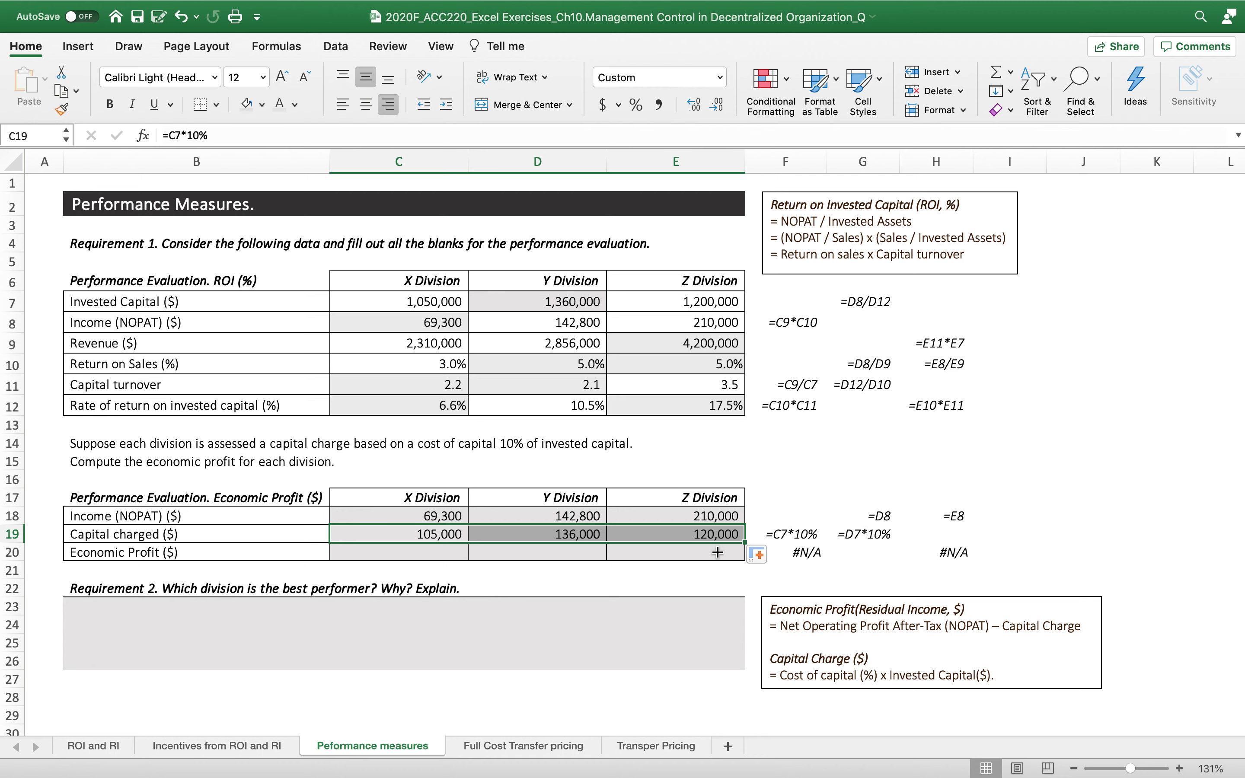
double_click(550, 533)
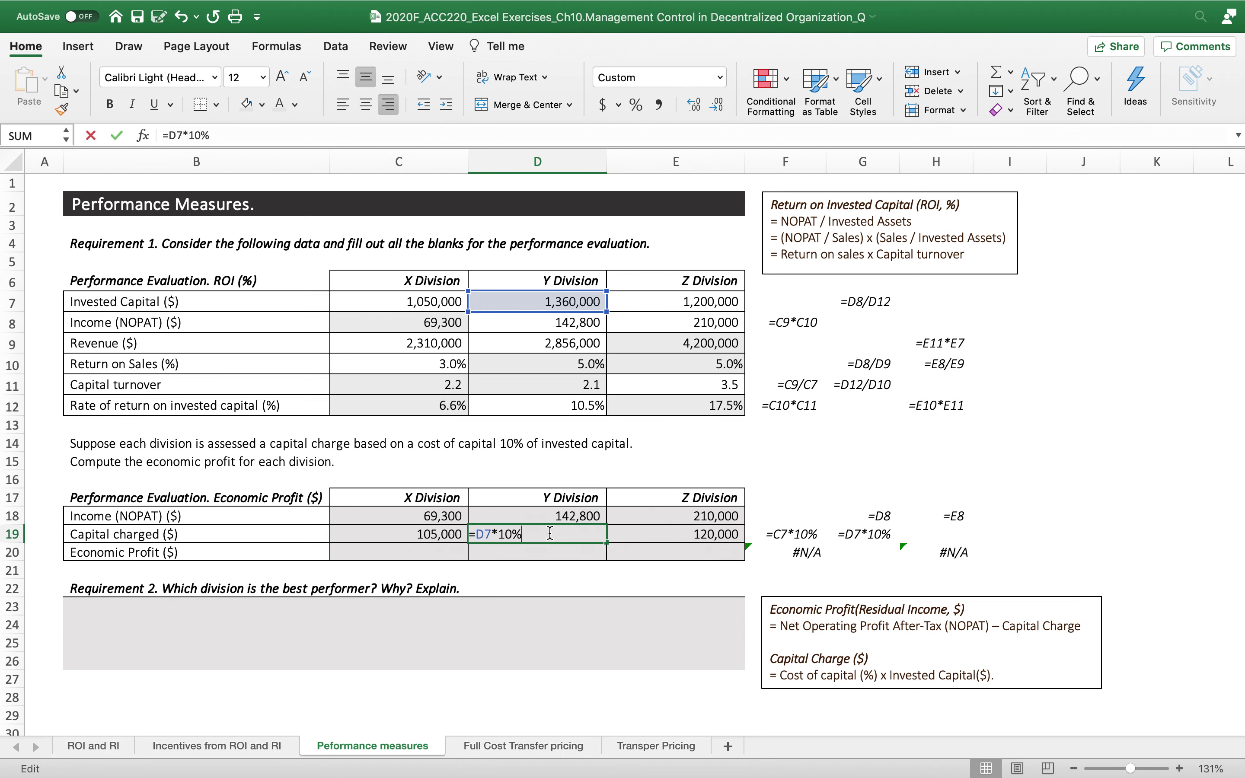
left_click(657, 559)
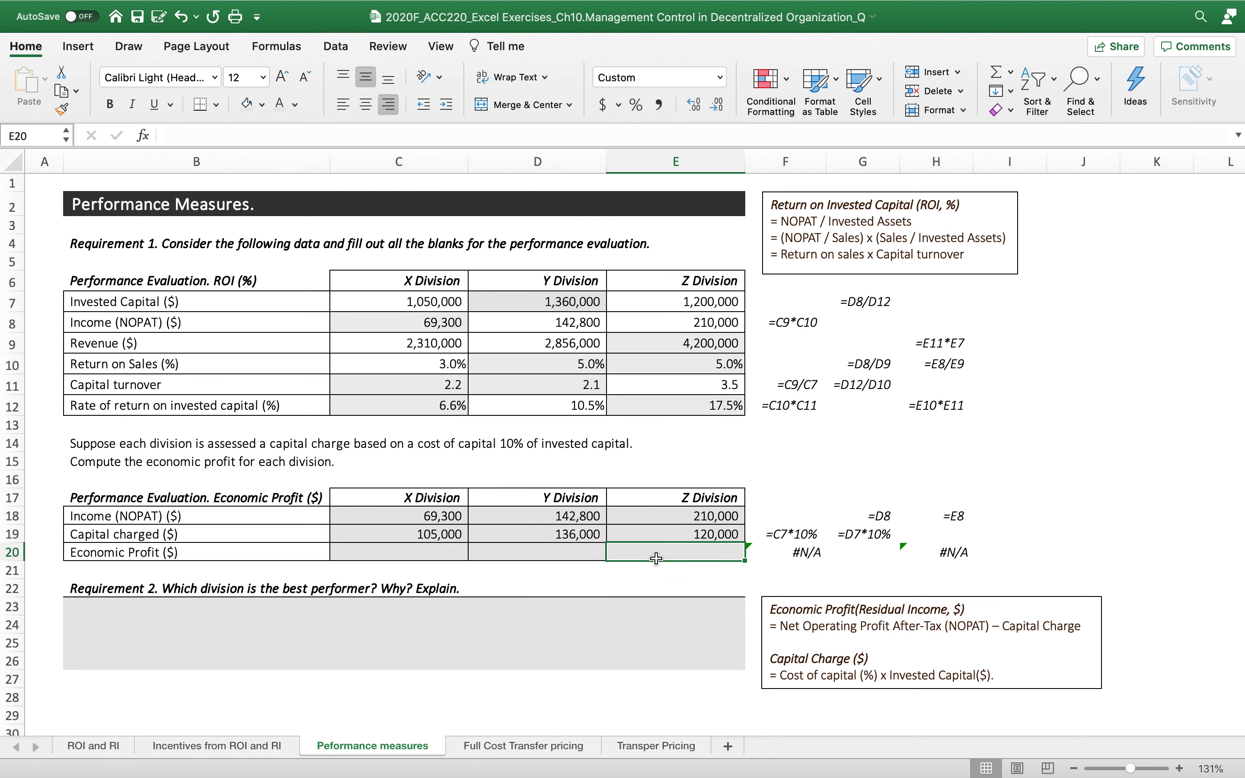
left_click(660, 533)
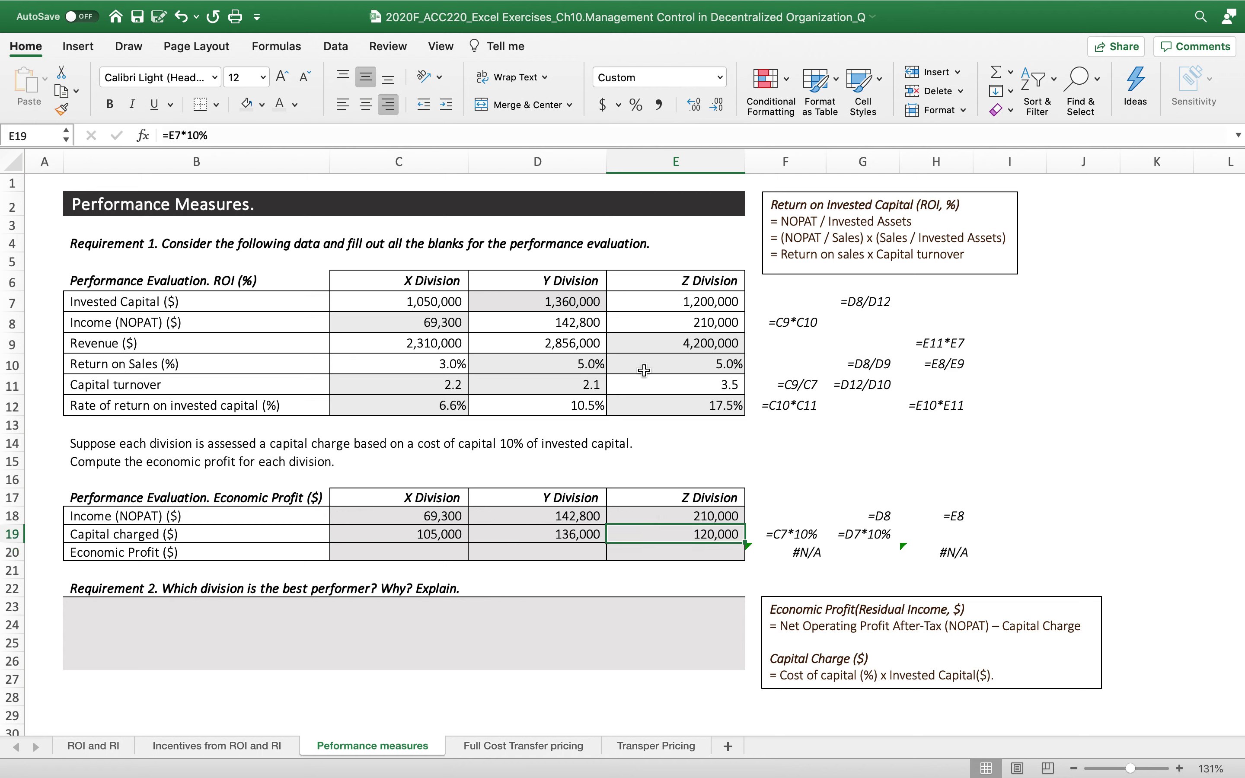
Calculate X Division's economic profit in C20 as income minus capital charge, using =C18-C19, and copy the formula across to E20.
left_click(385, 549)
type("=")
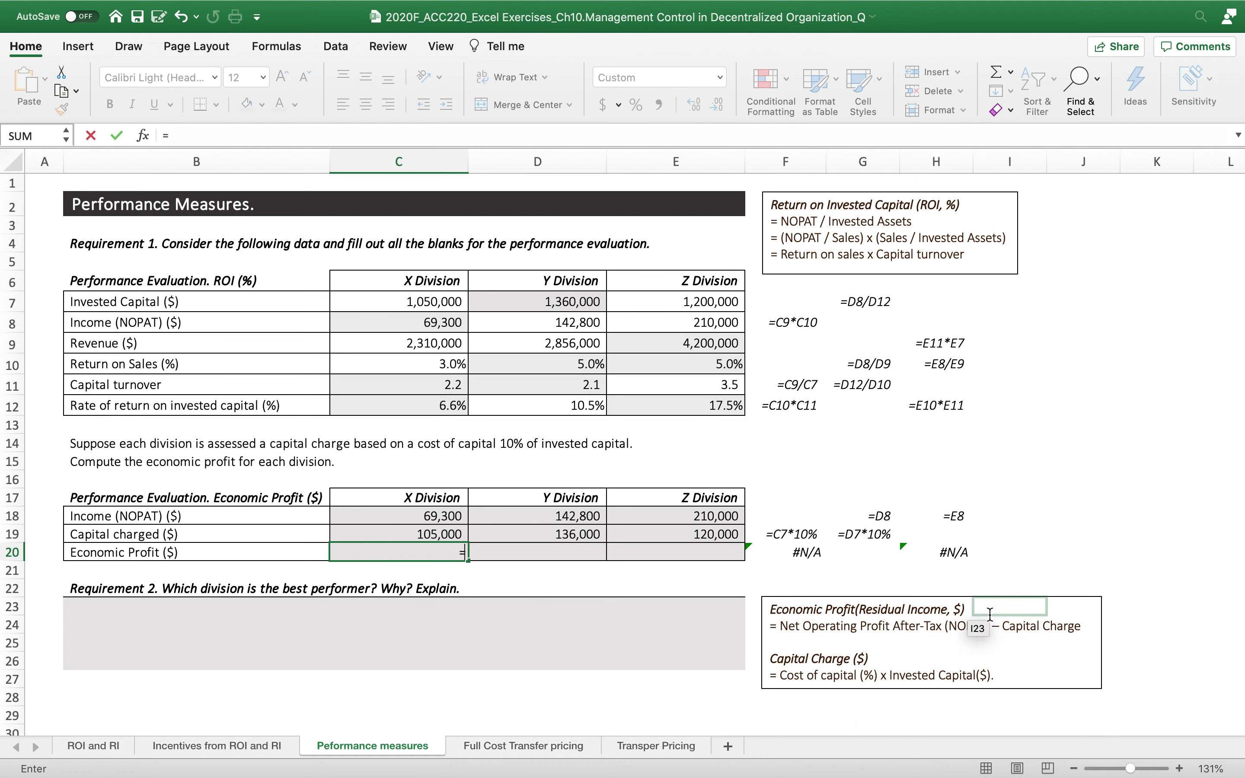
left_click(384, 514)
type("-")
left_click(361, 531)
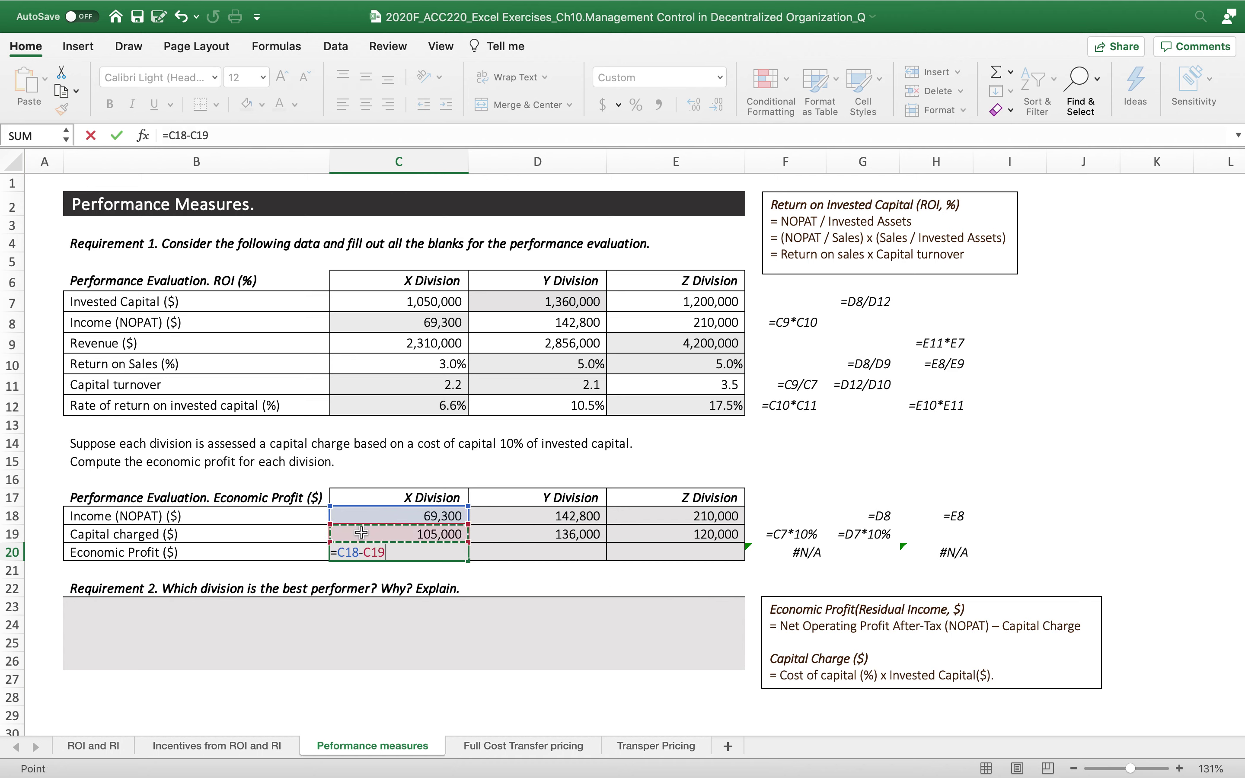
key("Return")
left_click(364, 551)
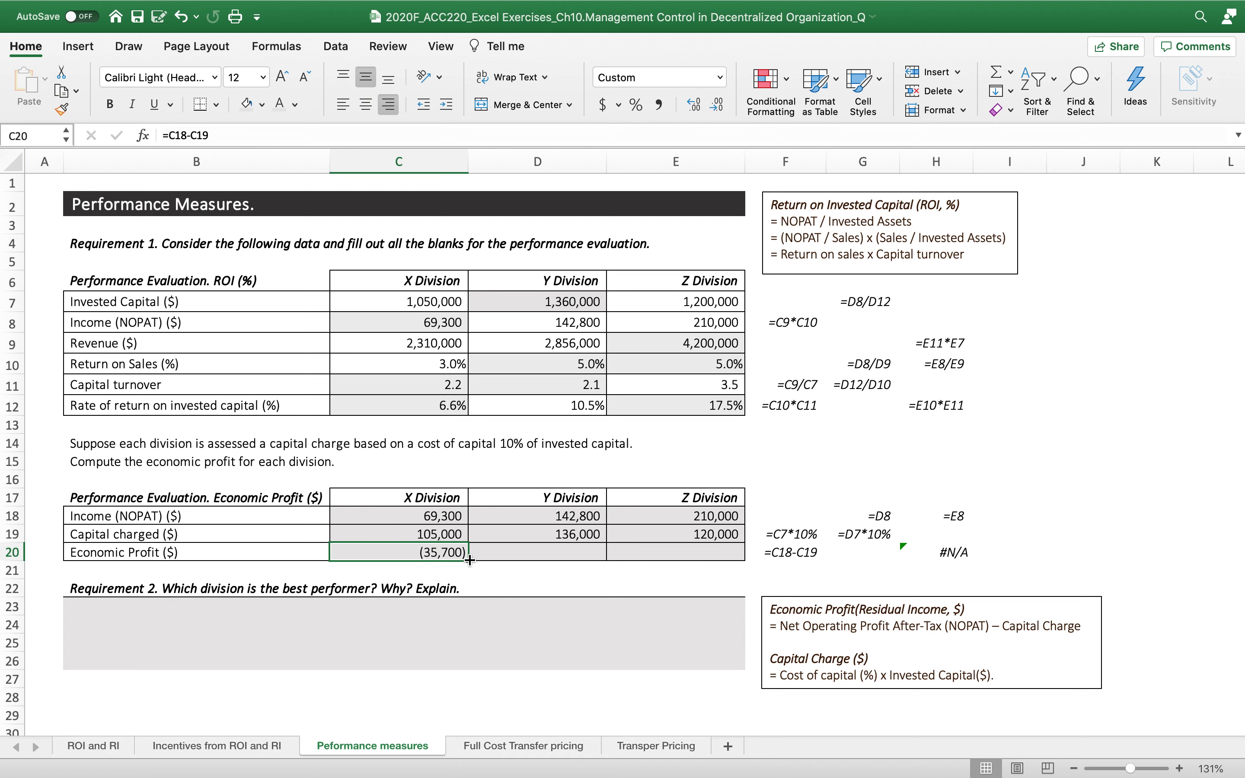
left_click_drag(467, 560, 720, 556)
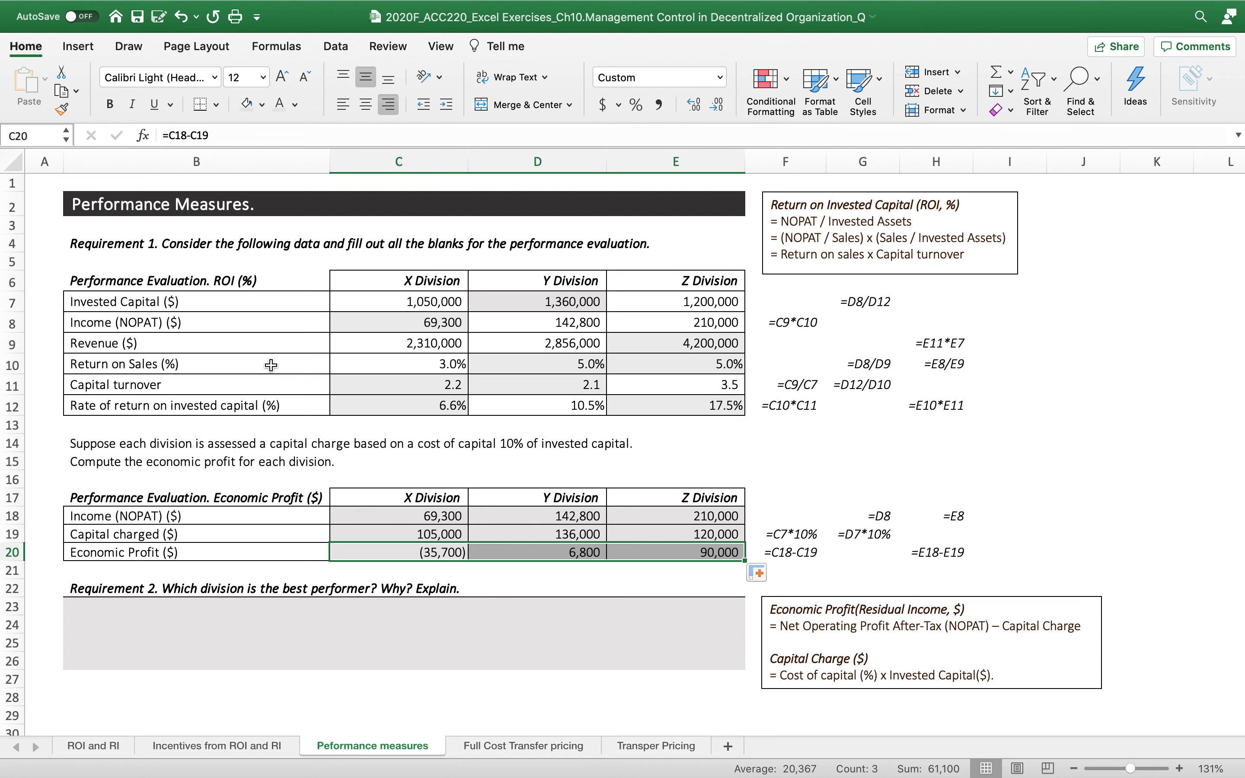
Compare Z Division's rate of return in E12 and the Y and Z Divisions' economic profits in row 20 to judge the best performer.
left_click(692, 410)
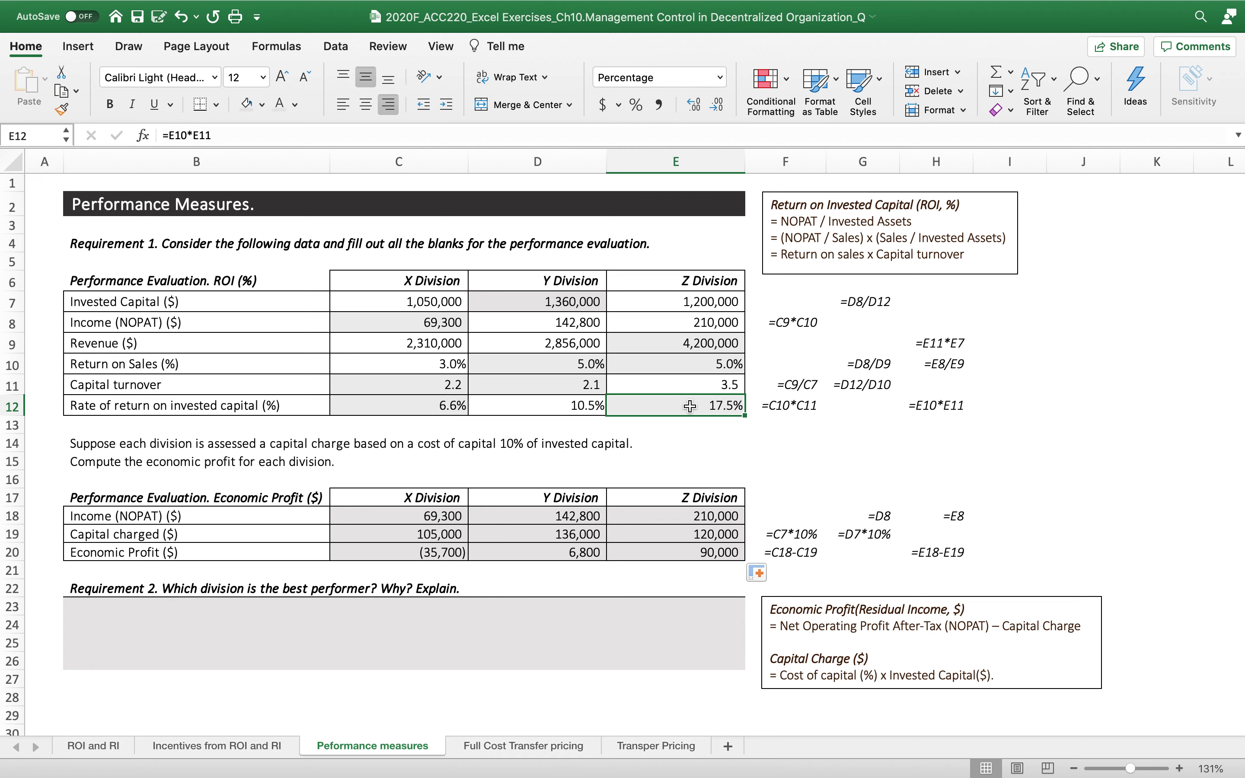
left_click(553, 556)
left_click(677, 546)
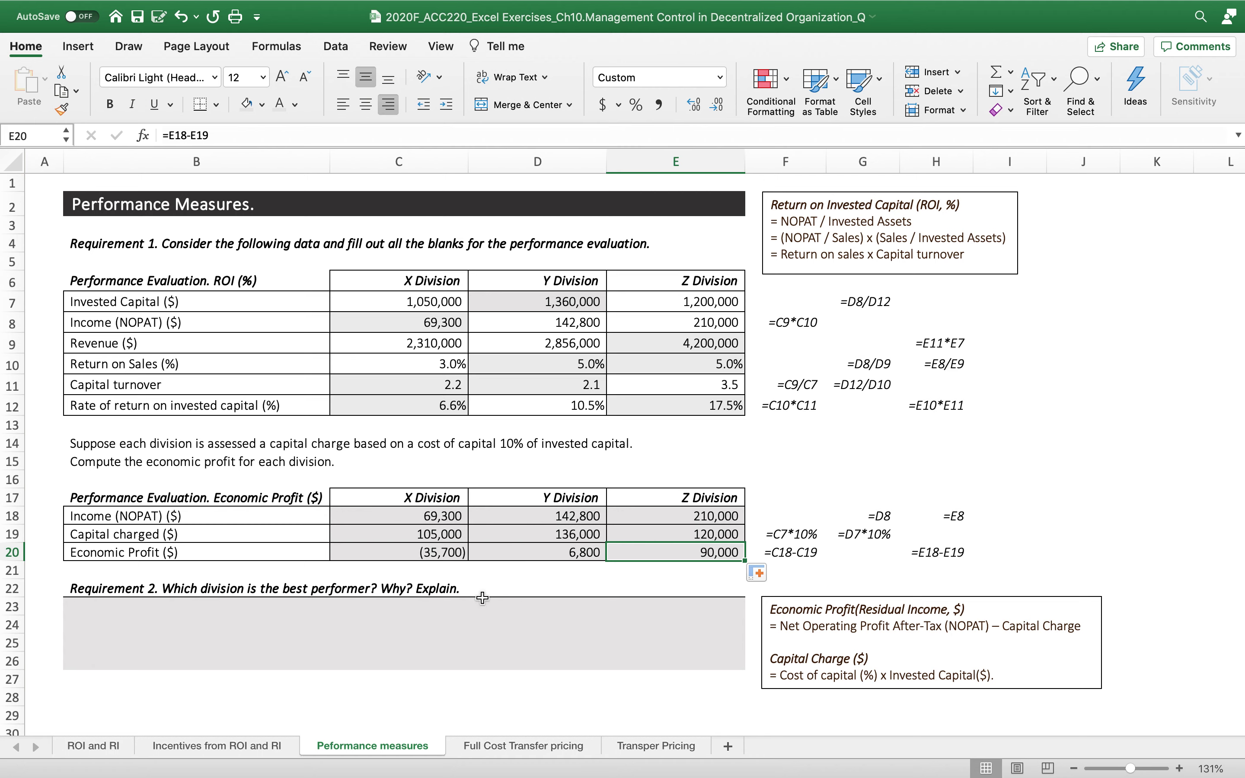
left_click(527, 556)
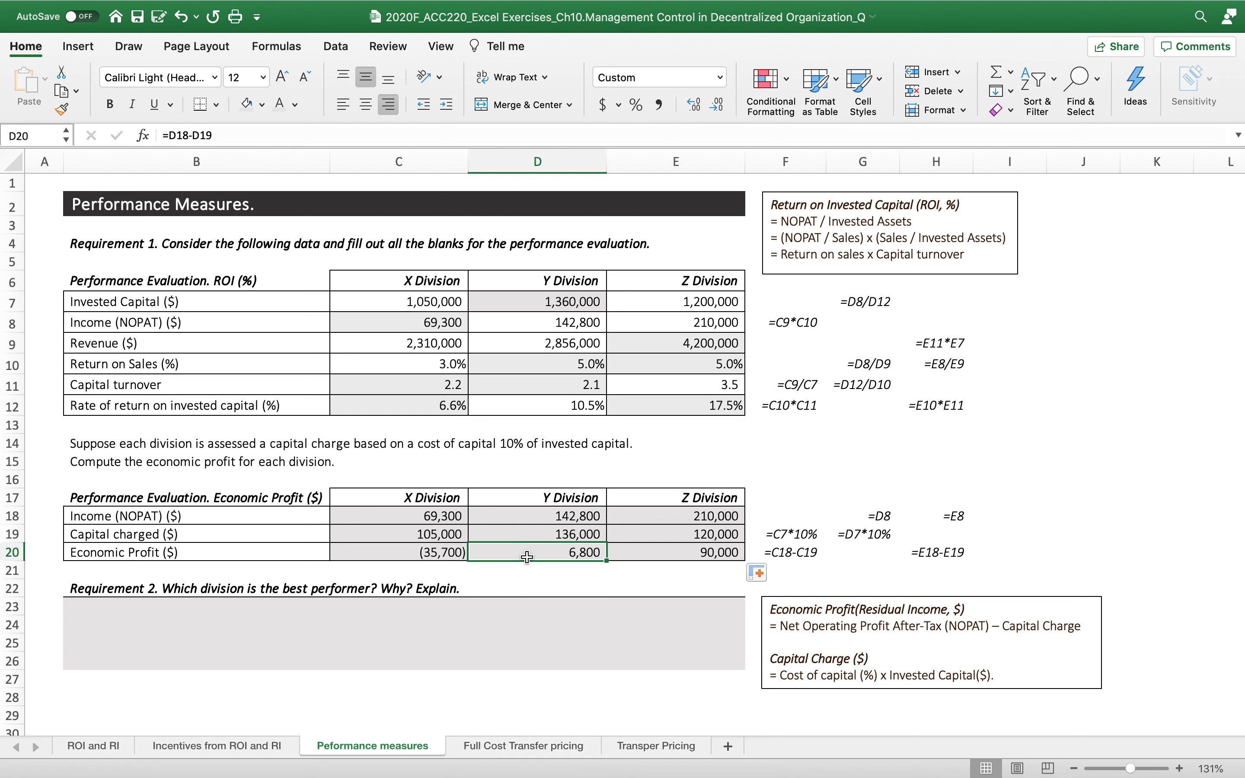